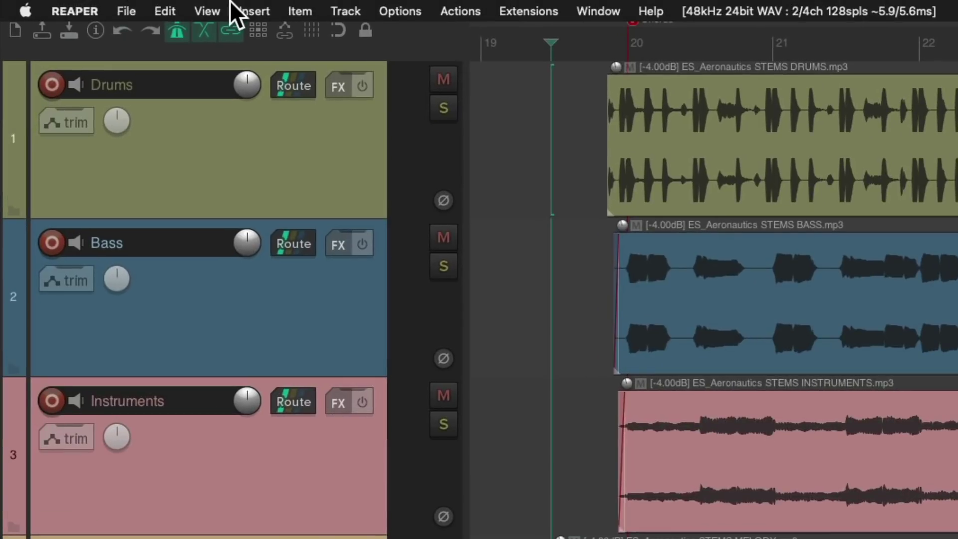
Enable View > Master Track and open the master's FX chain holding the 1175 Compressor.
left_click(210, 10)
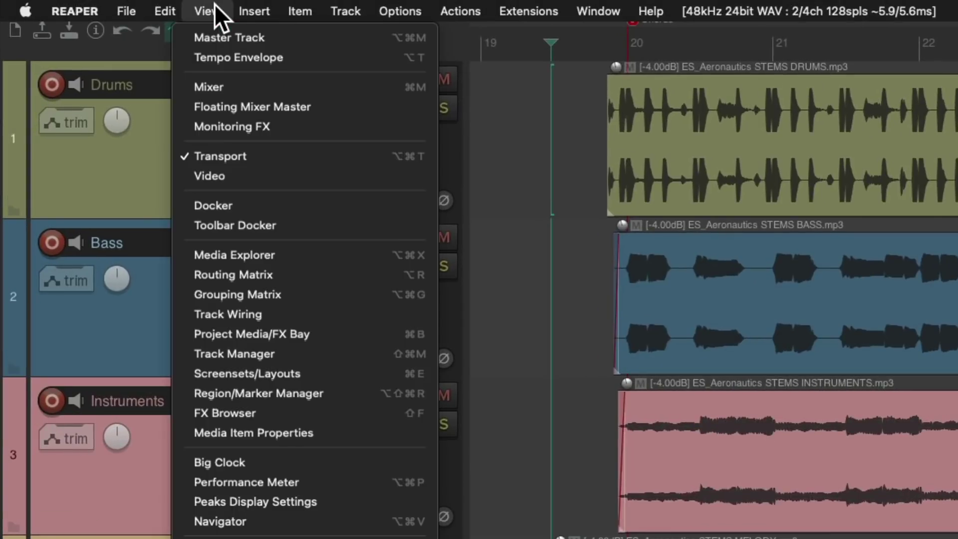
left_click(185, 37)
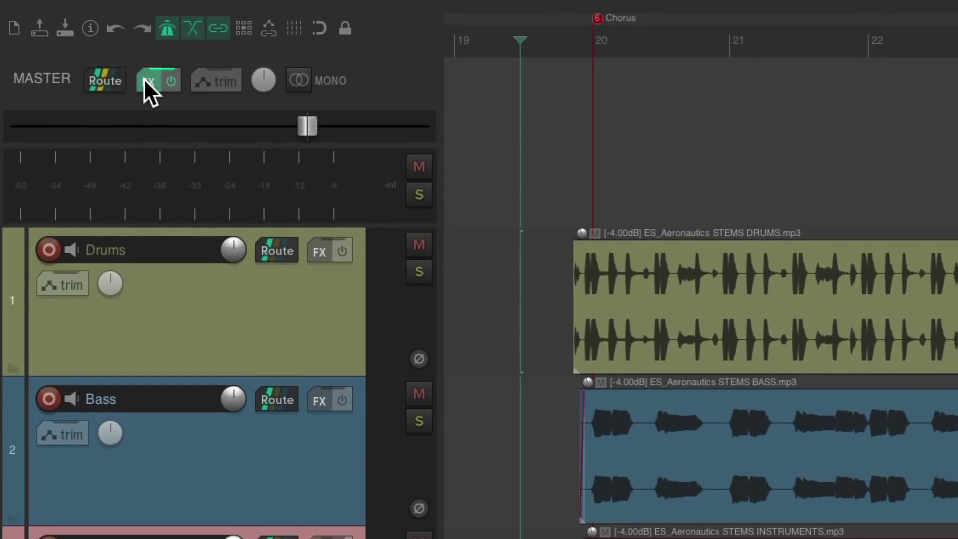
left_click(145, 79)
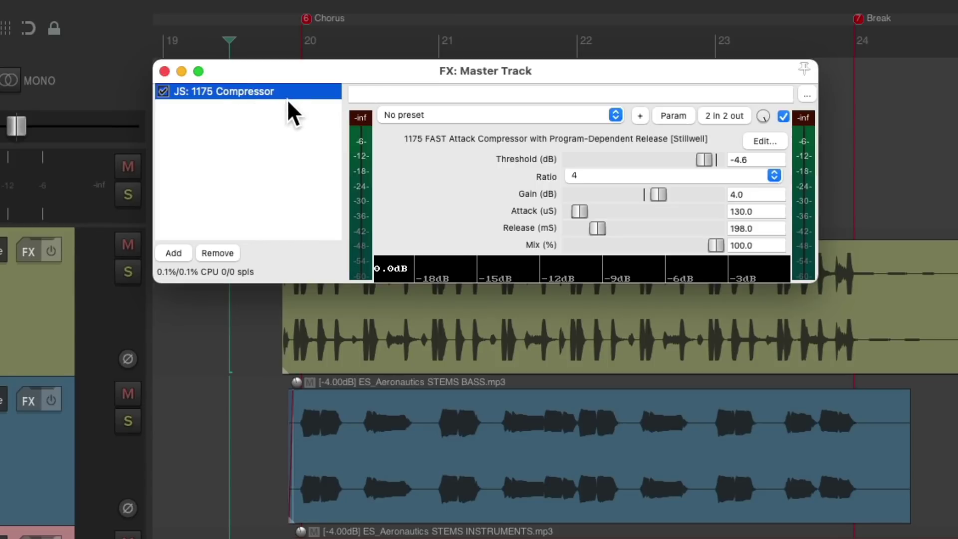
Add JS: Loudness Meter Peak/RMS/LUFS, filtered by 'loudness', after the 1175 Compressor.
double_click(264, 115)
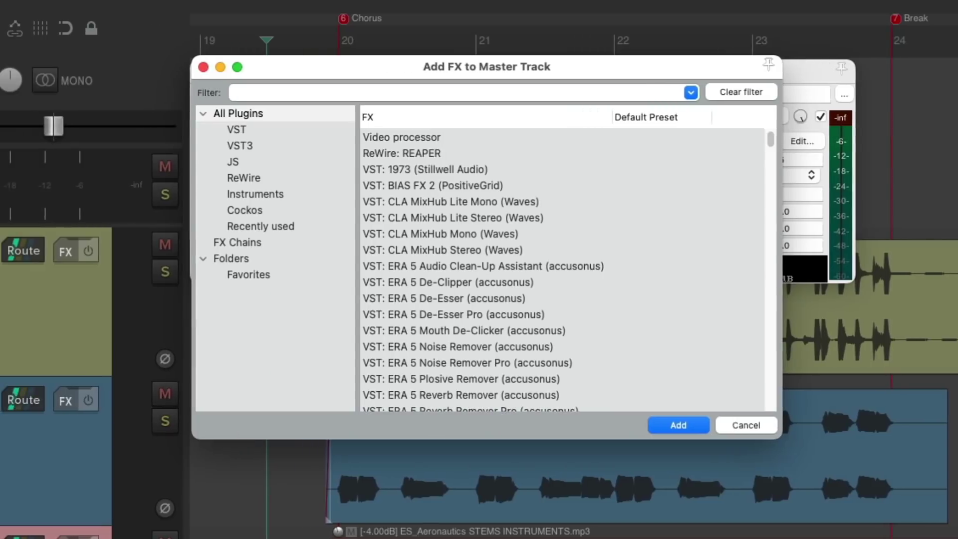
type("loudness")
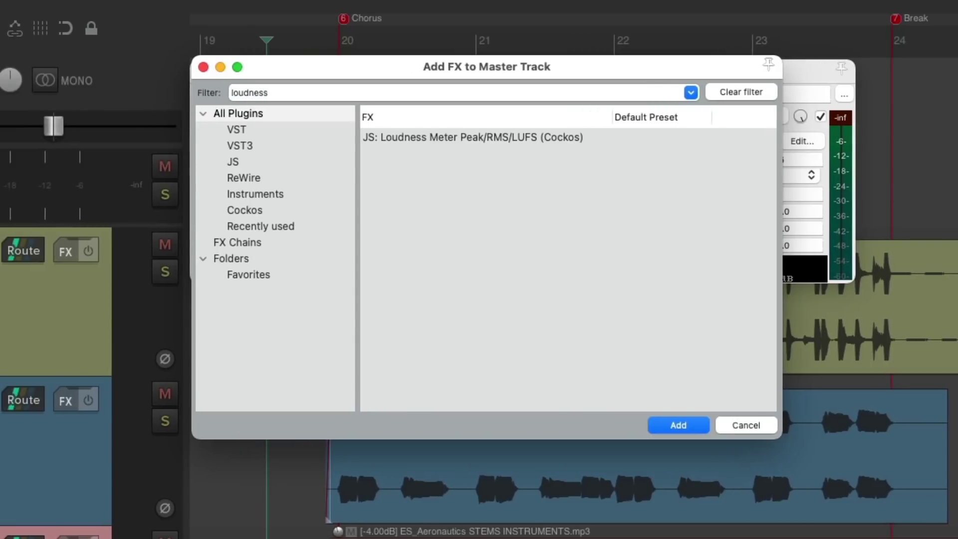
left_click(392, 135)
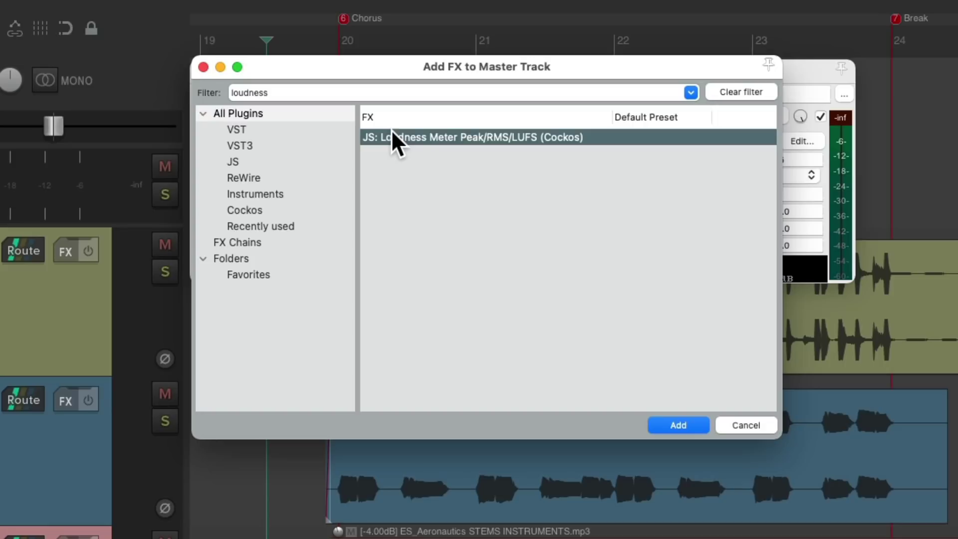
double_click(438, 137)
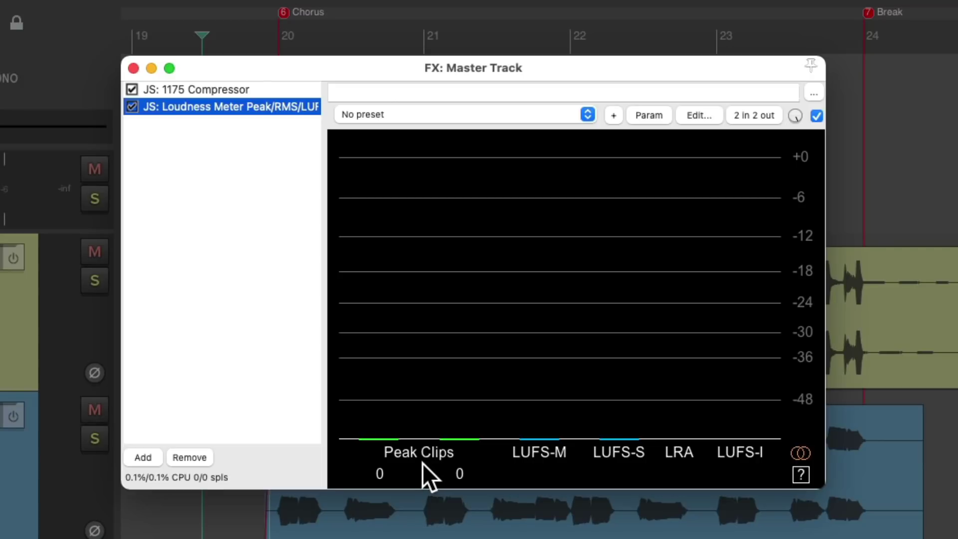
Play the mix through the meter, reading -8.6 LUFS integrated with peaks clipping.
key("space")
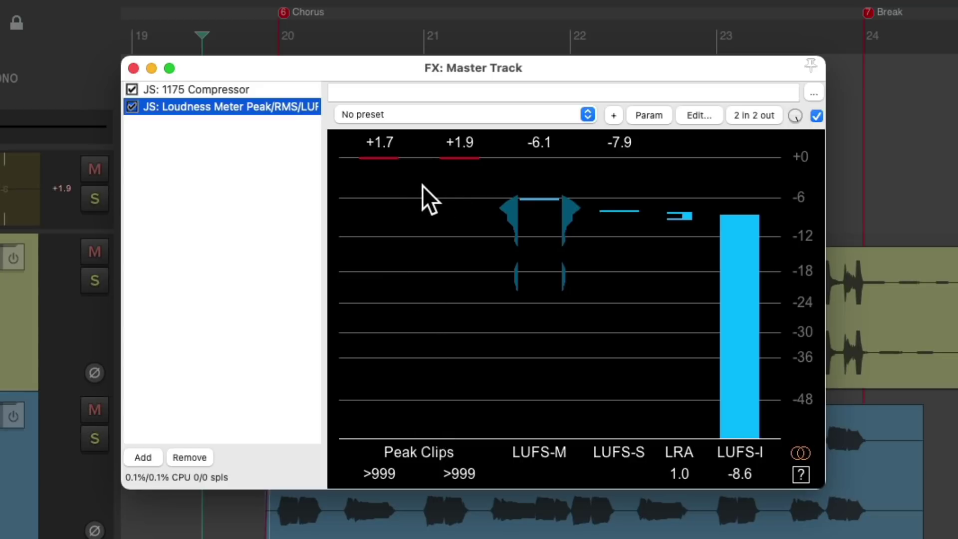
double_click(265, 167)
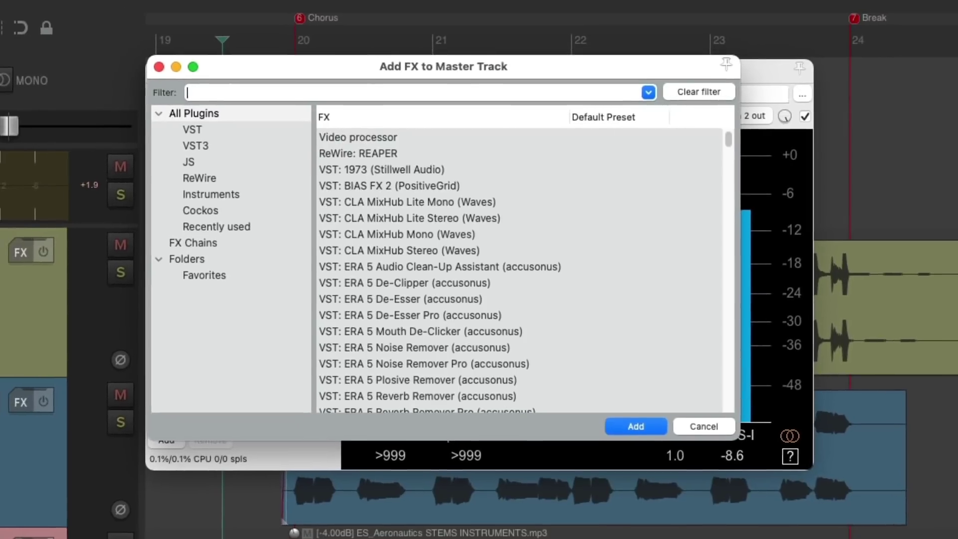
Add JS: Volume/Pan Smoother v5 and move it above the loudness meter.
type("volume")
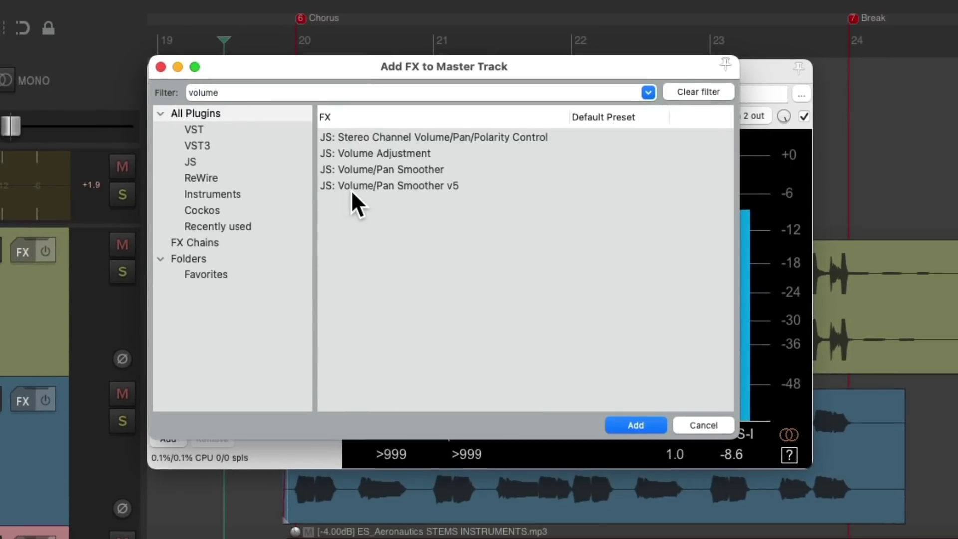
left_click(424, 186)
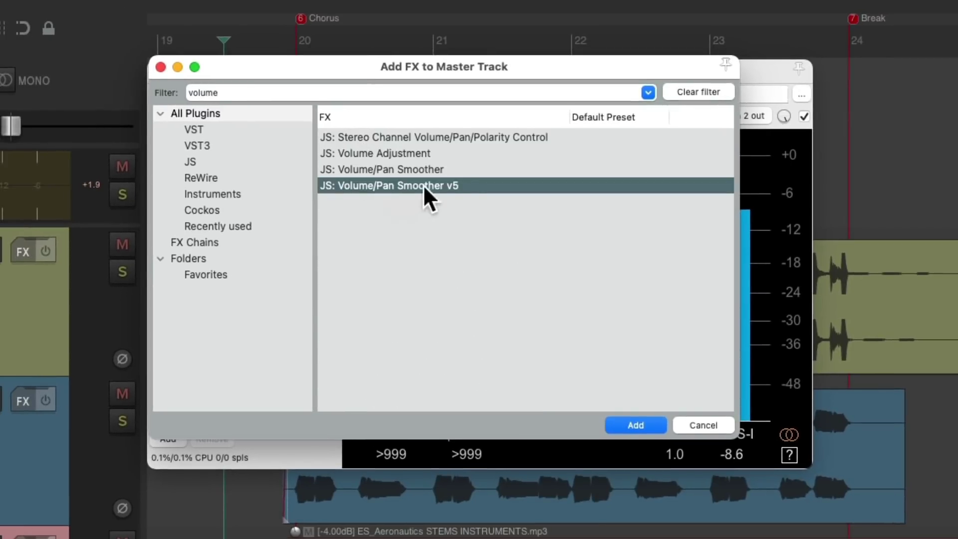
double_click(468, 183)
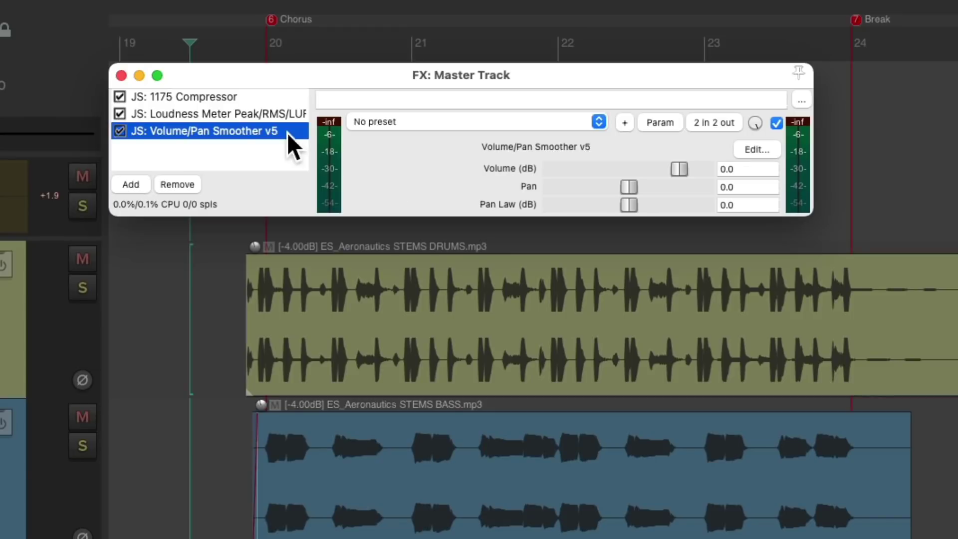
left_click_drag(248, 125, 252, 116)
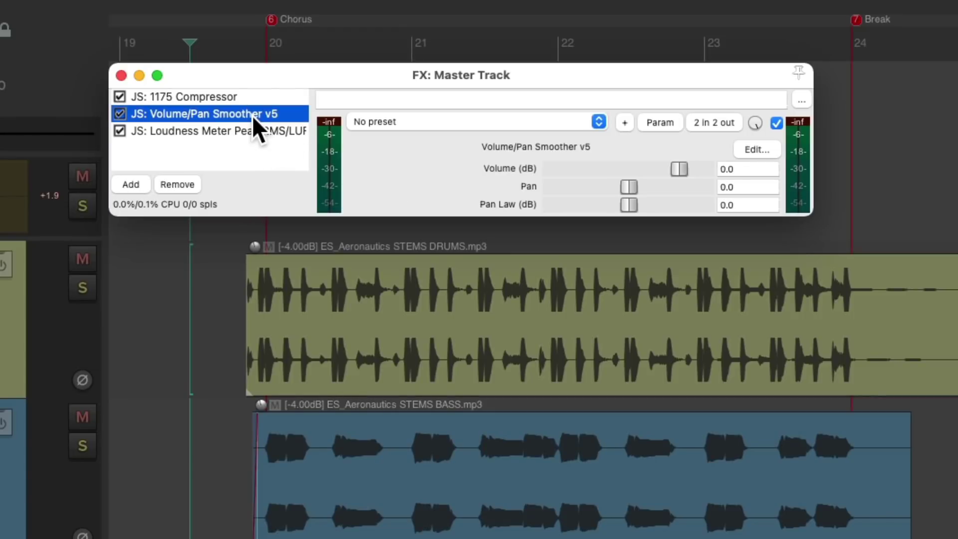
Set the smoother's Volume to -2 dB and replay with the meter display showing.
left_click(759, 167)
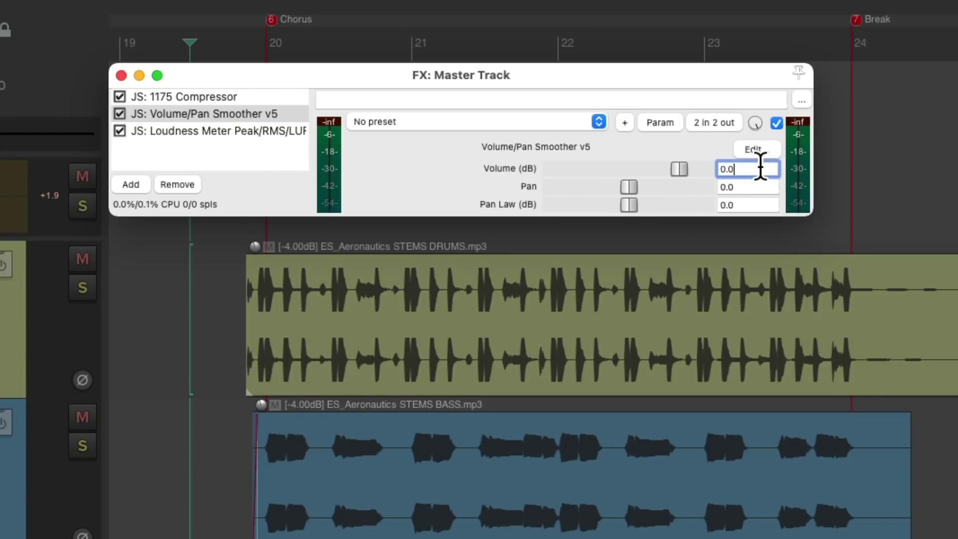
type("-2")
key("Return")
left_click(282, 133)
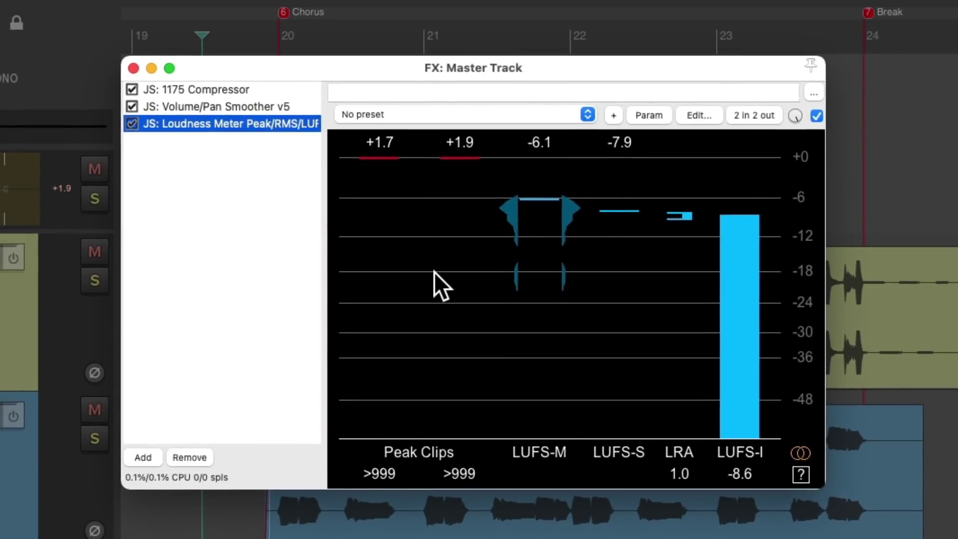
key("space")
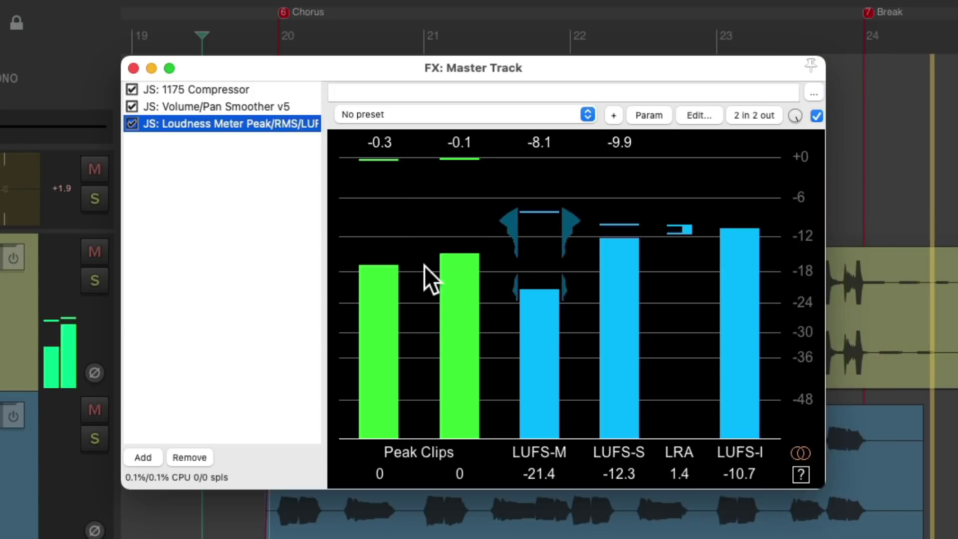
Stop playback once the meter shows -10.7 LUFS-I and zero clips.
key("space")
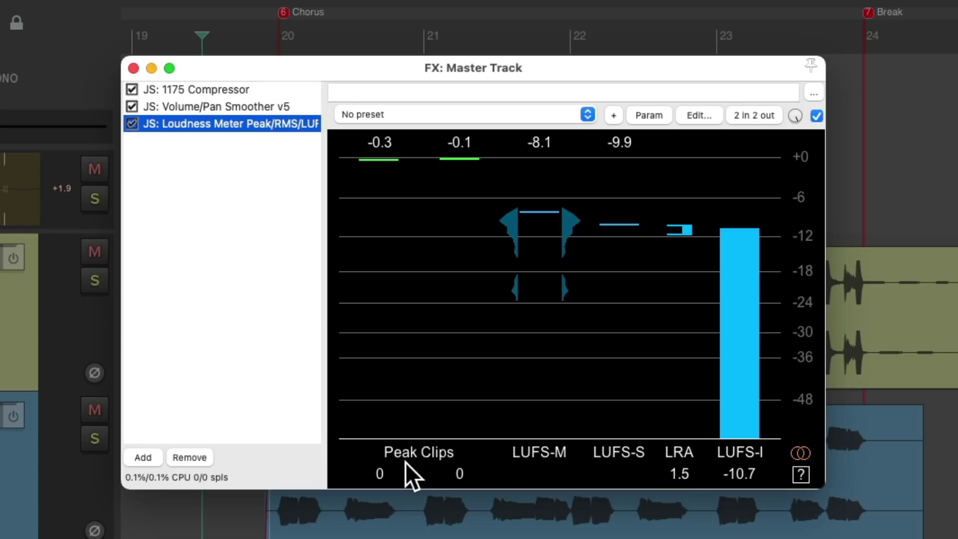
Switch the meter's Peak readout to 'true peak clips' and replay, reaching -10.5 LUFS-I.
left_click(803, 474)
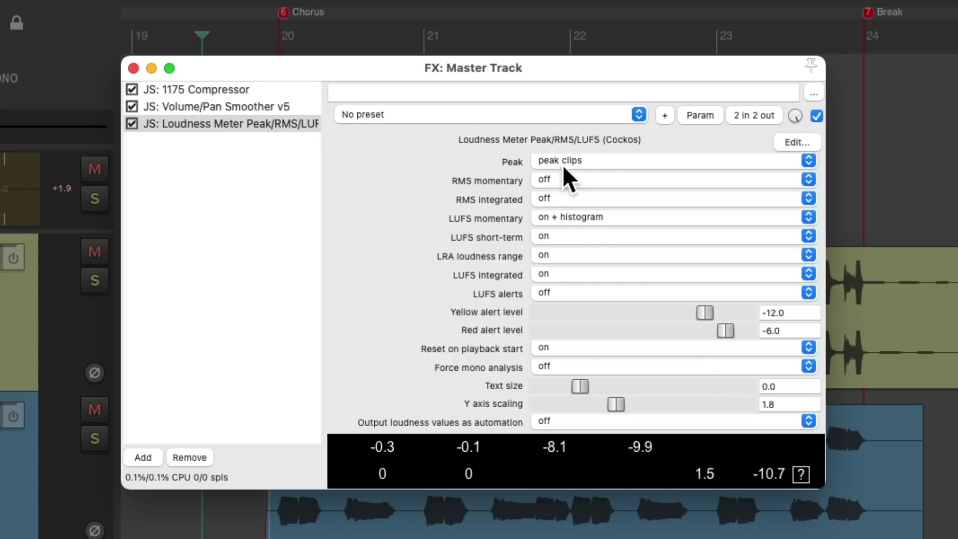
left_click(609, 159)
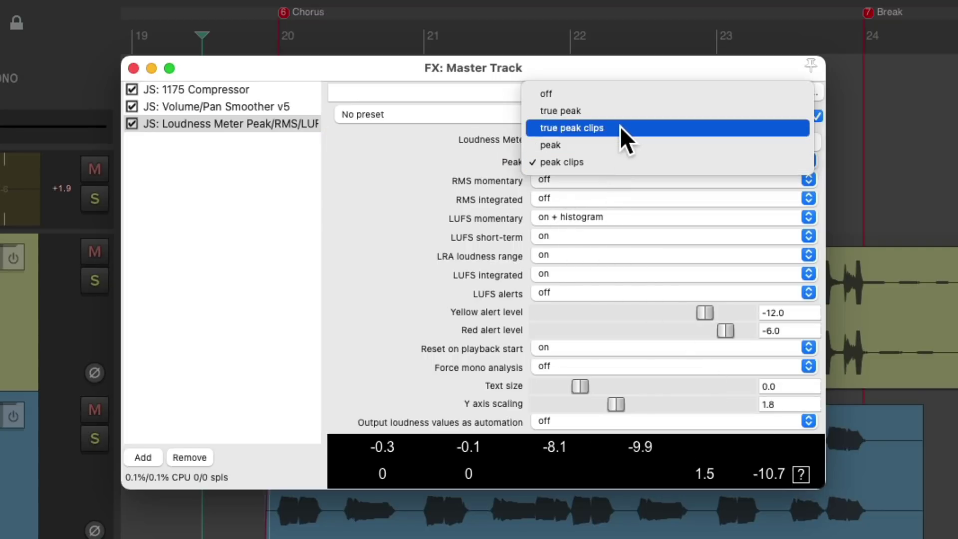
left_click(620, 128)
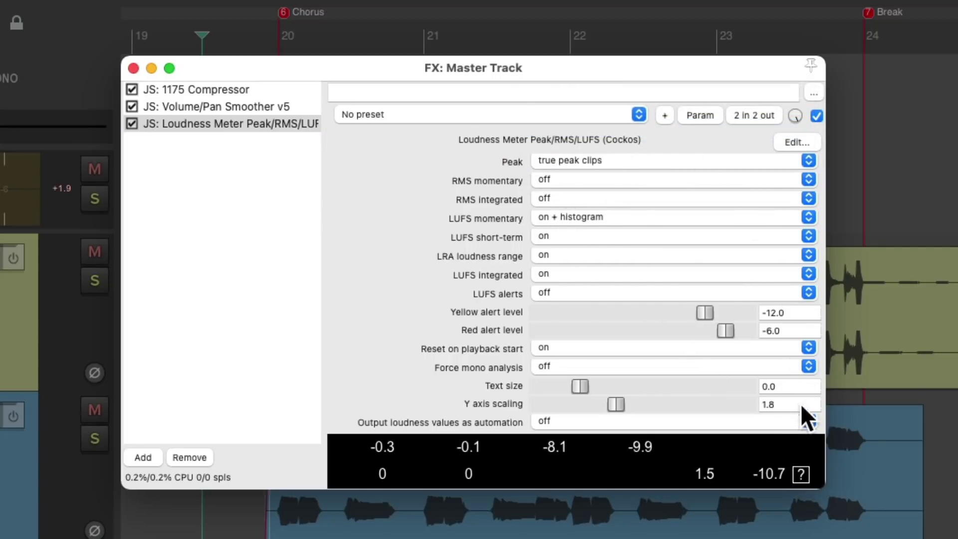
left_click(801, 474)
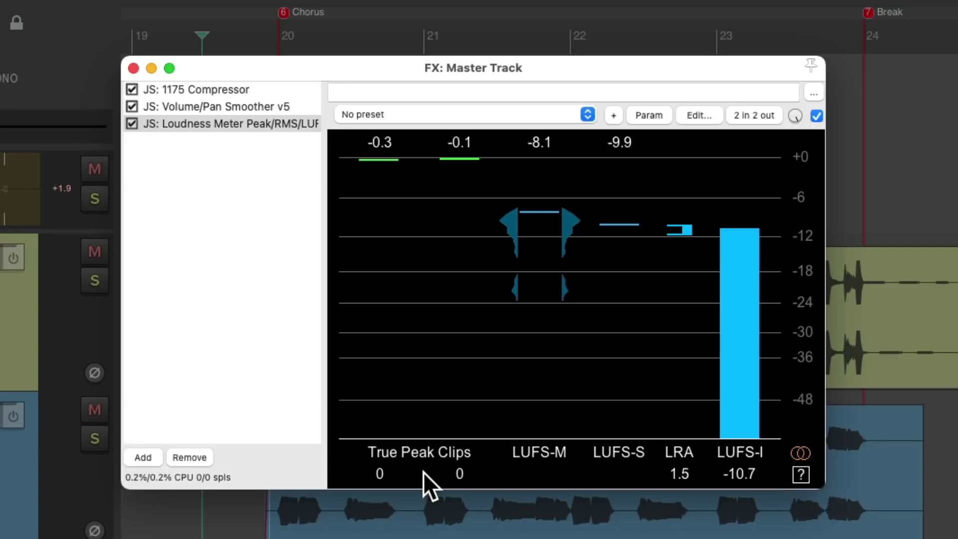
key("space")
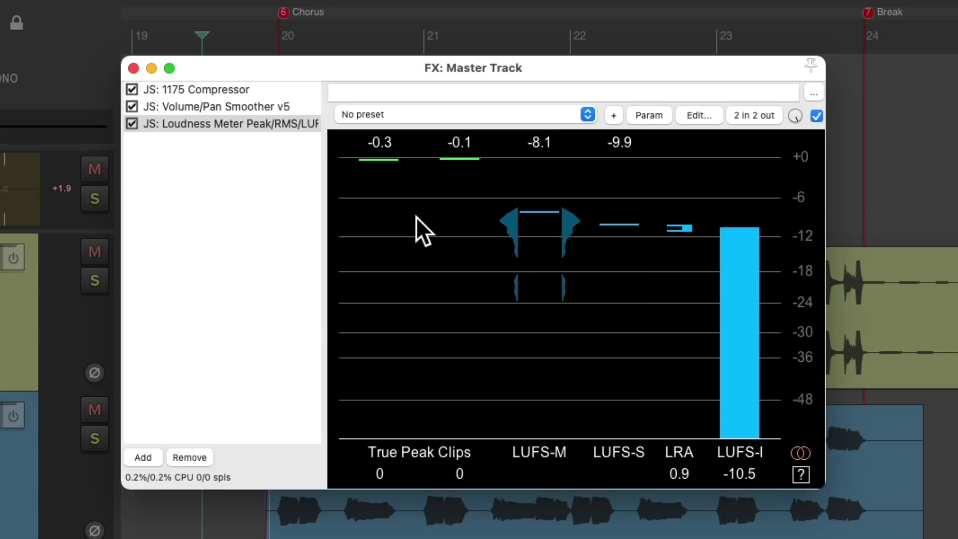
Add Event Horizon Limiter/Clipper above the loudness meter with threshold -2.0 and ceiling -0.3.
double_click(224, 187)
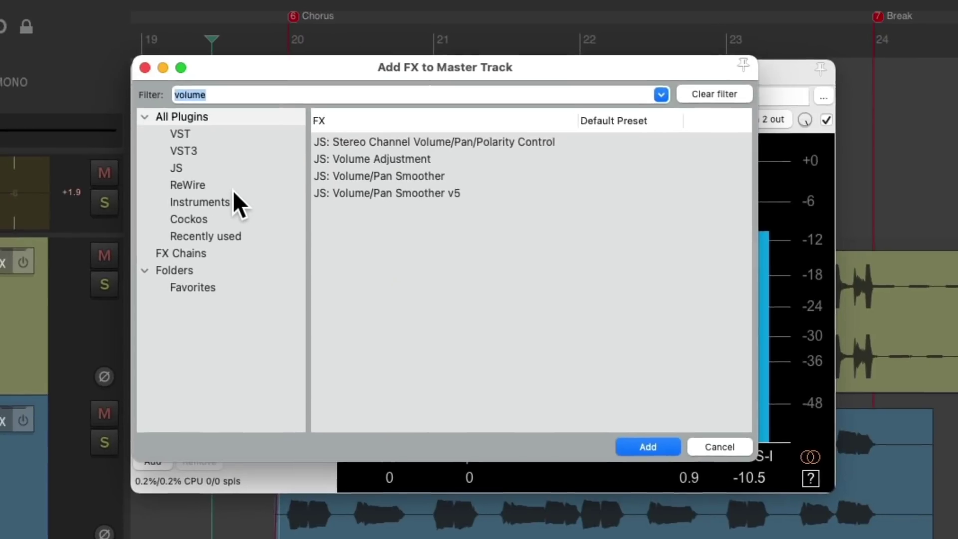
key("BackSpace")
type("limit")
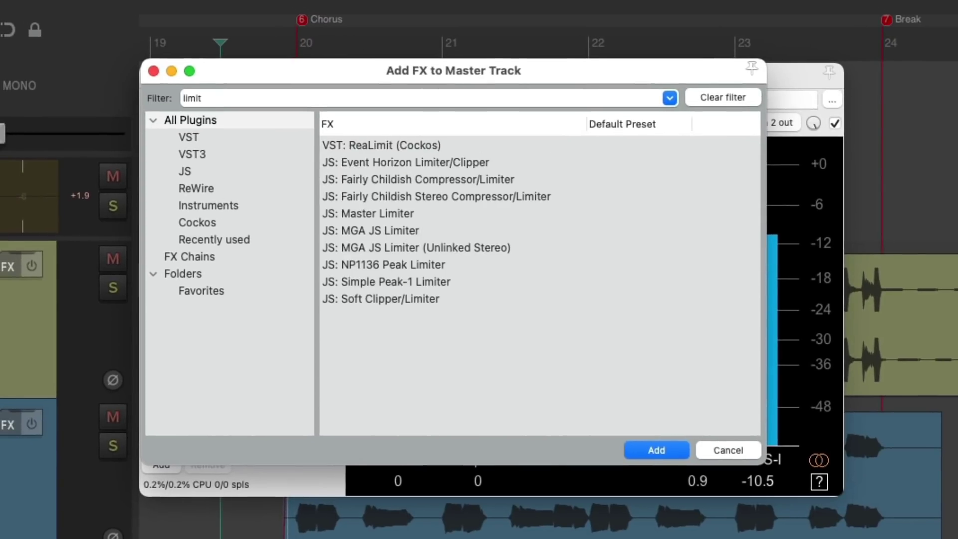
left_click(397, 163)
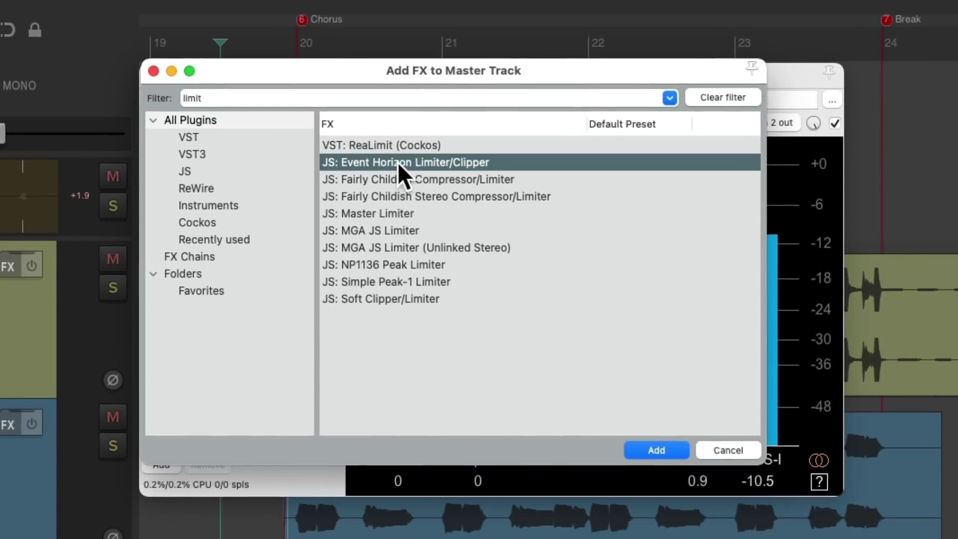
double_click(432, 160)
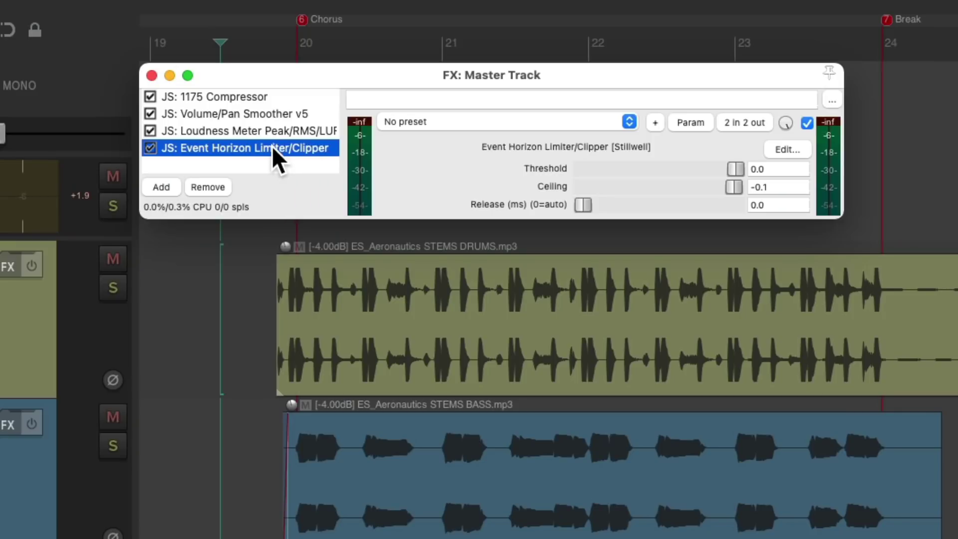
left_click_drag(274, 141, 272, 129)
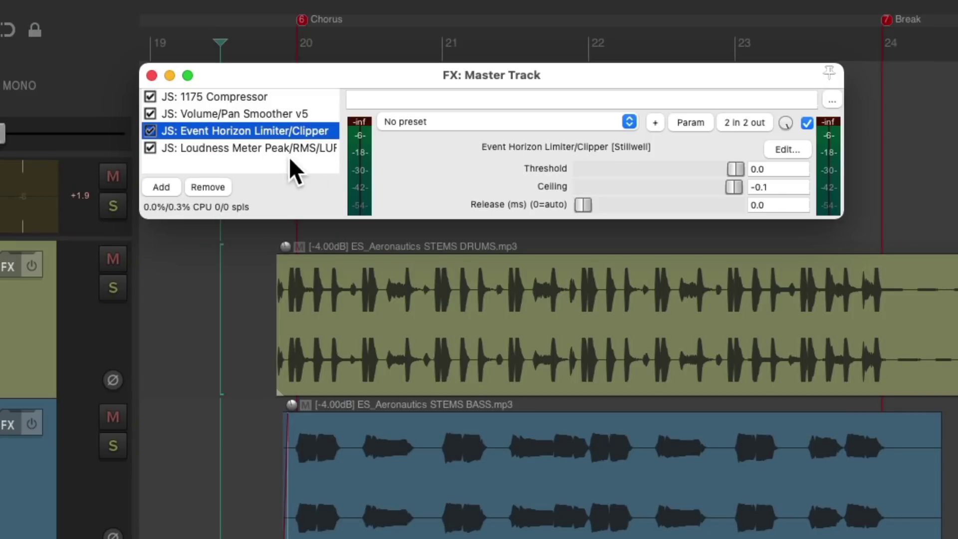
left_click_drag(729, 191, 723, 178)
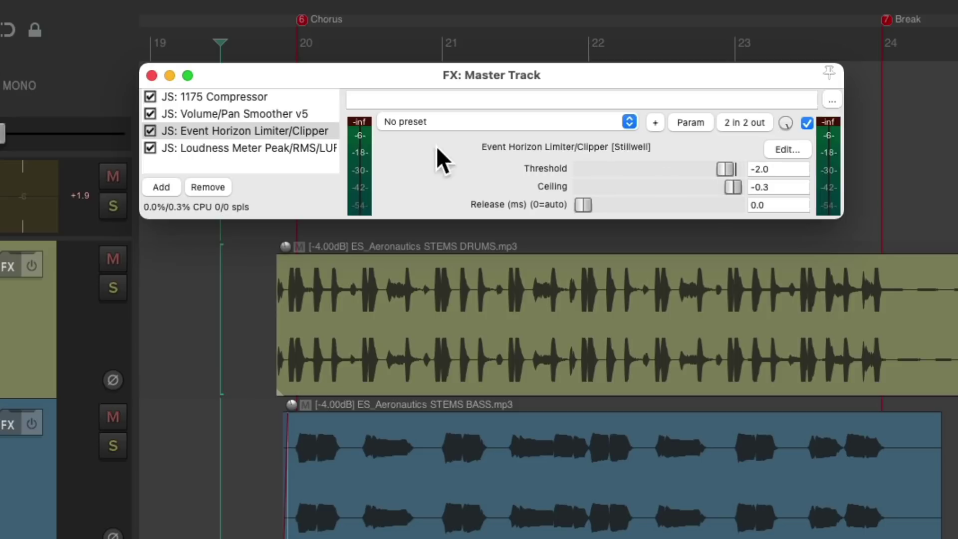
left_click(319, 146)
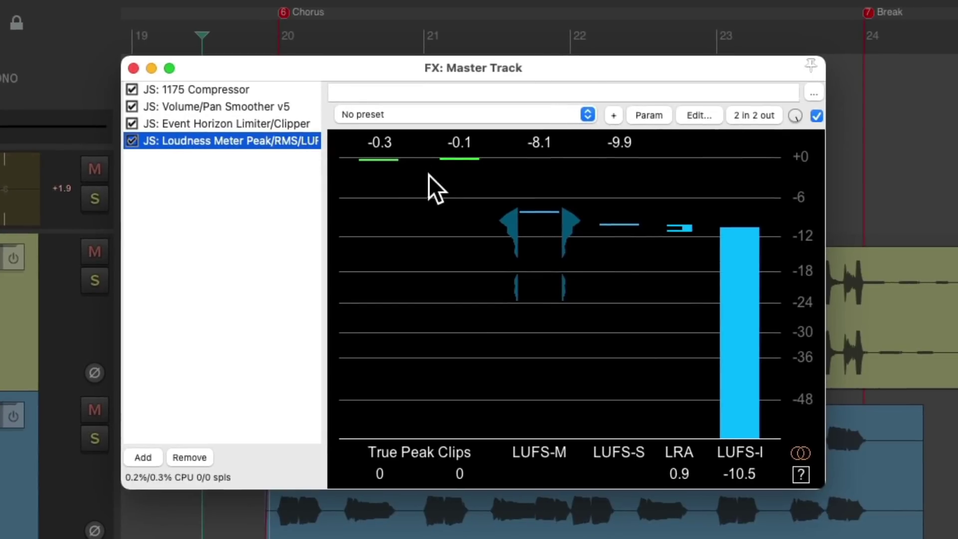
Play through the limiter, reading about -8.8 LUFS-I with zero clips, then stop.
key("space")
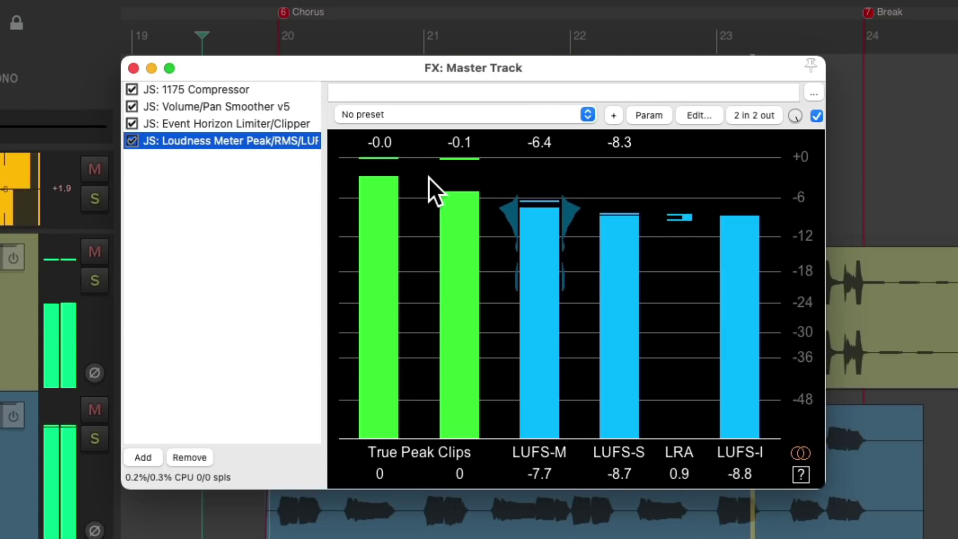
key("space")
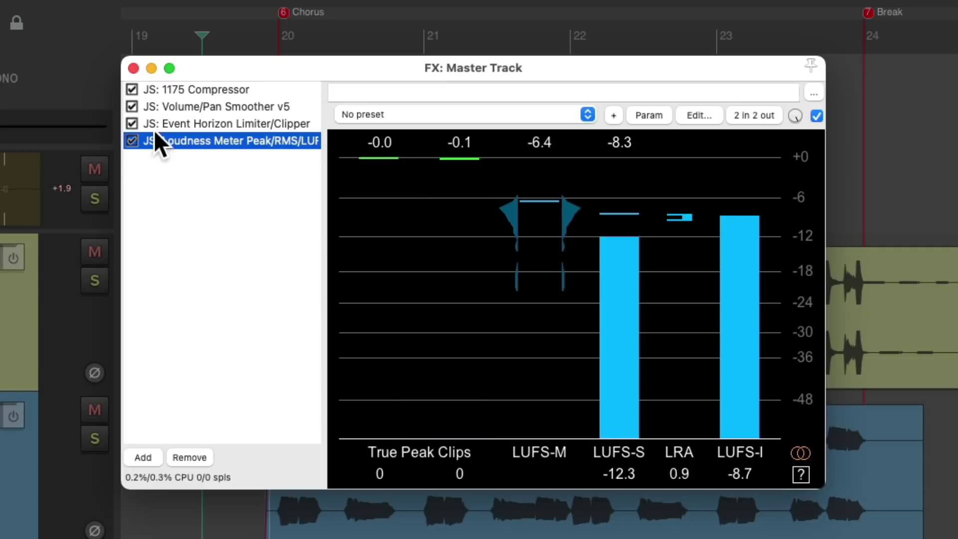
Bypass the Event Horizon limiter and set the meter's Peak readout to 'peak clips'.
left_click(131, 123)
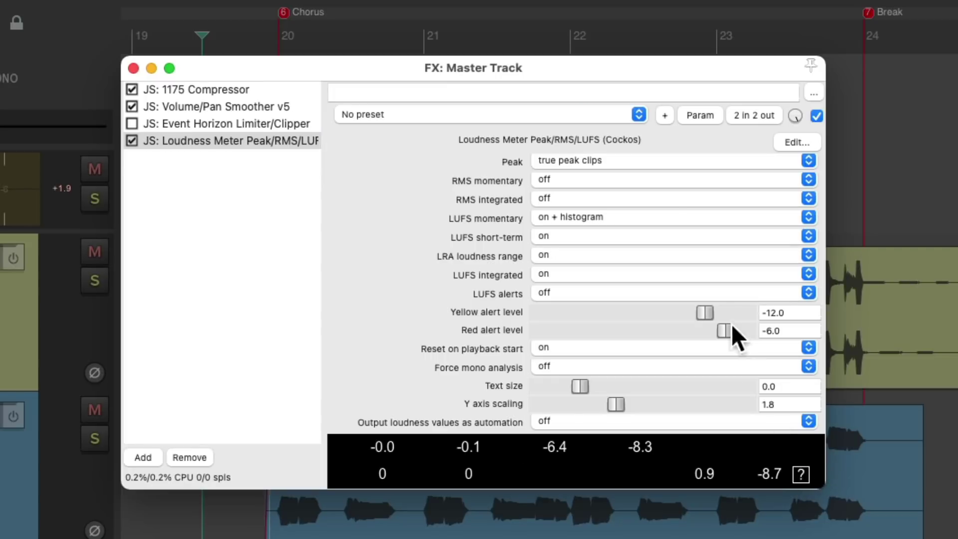
left_click(662, 161)
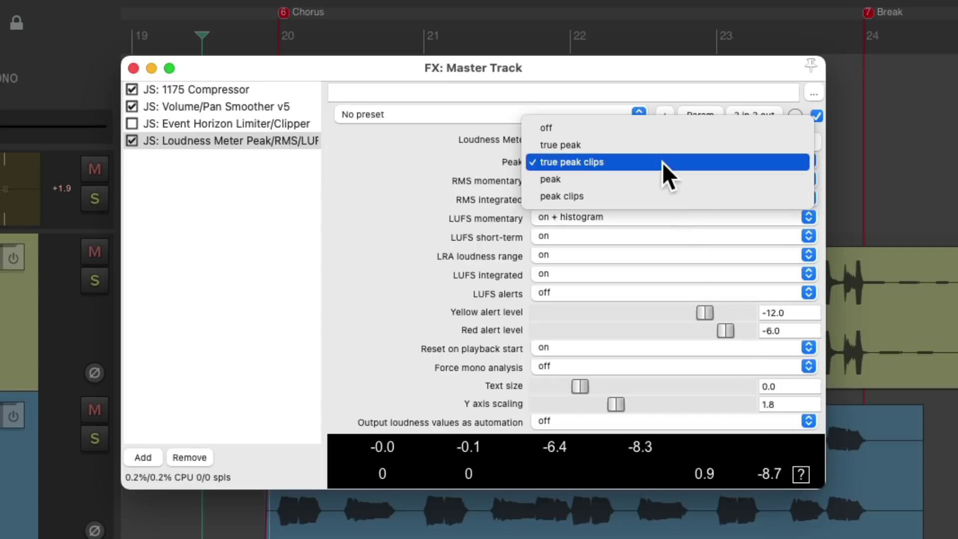
left_click(654, 195)
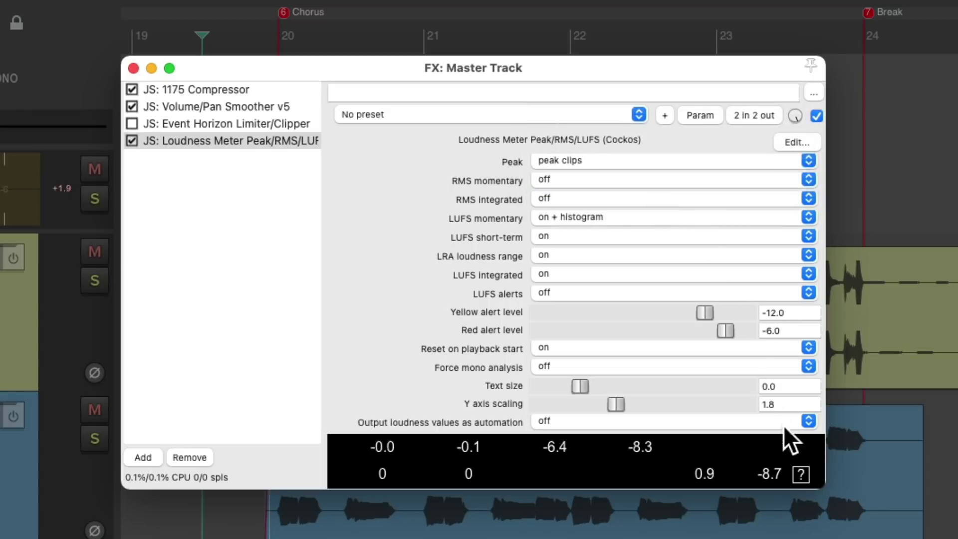
left_click(800, 474)
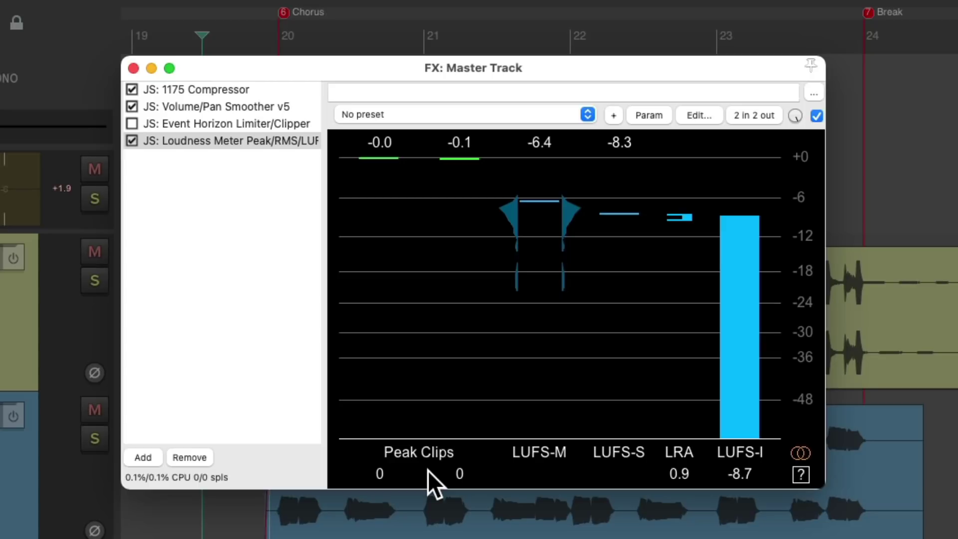
left_click(804, 452)
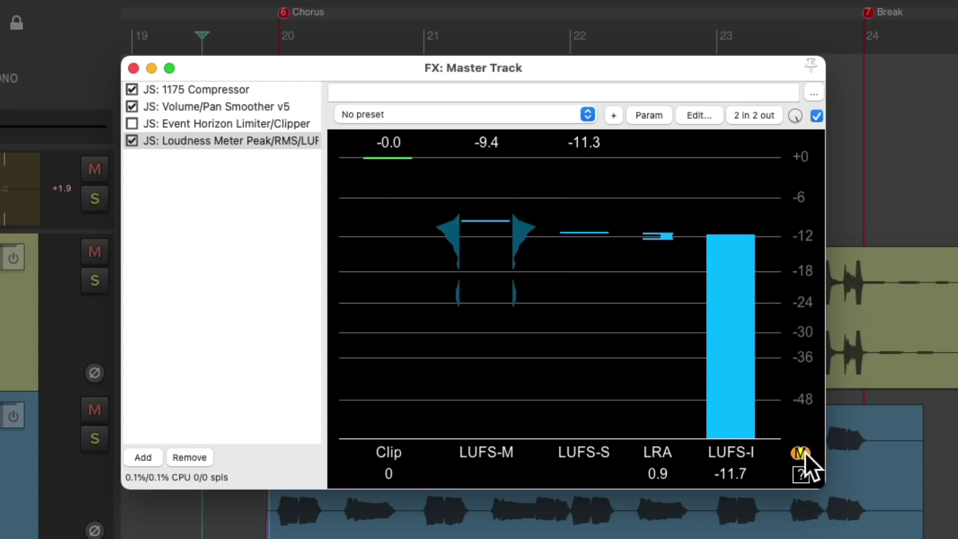
key("space")
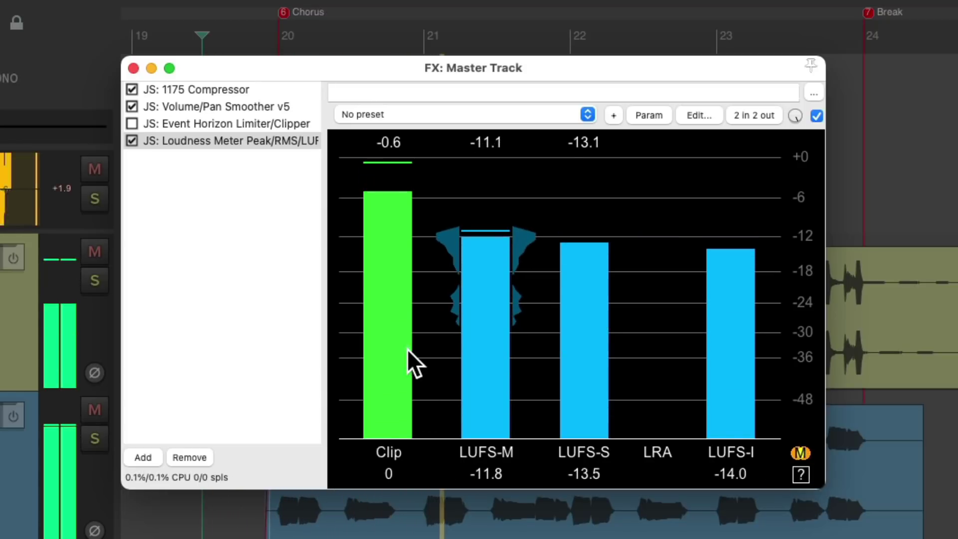
key("space")
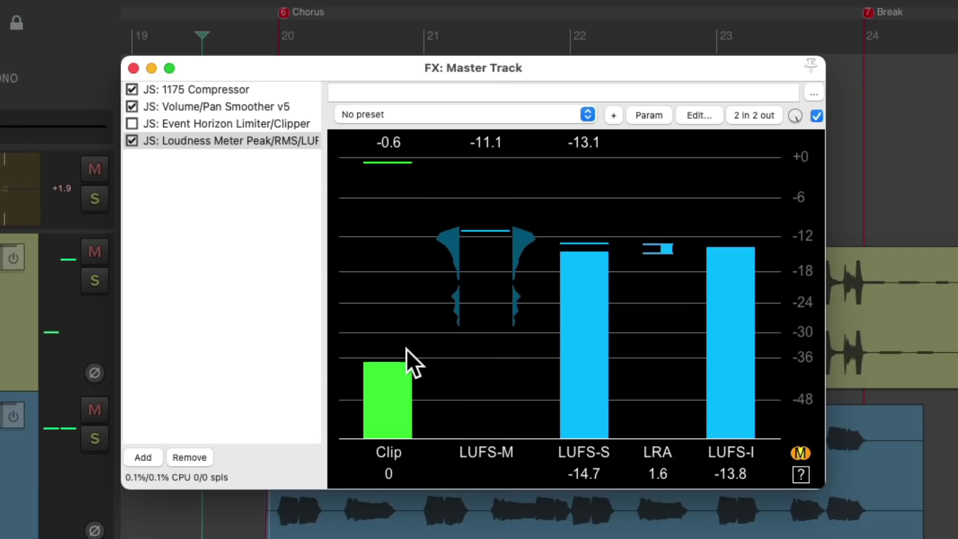
left_click(800, 453)
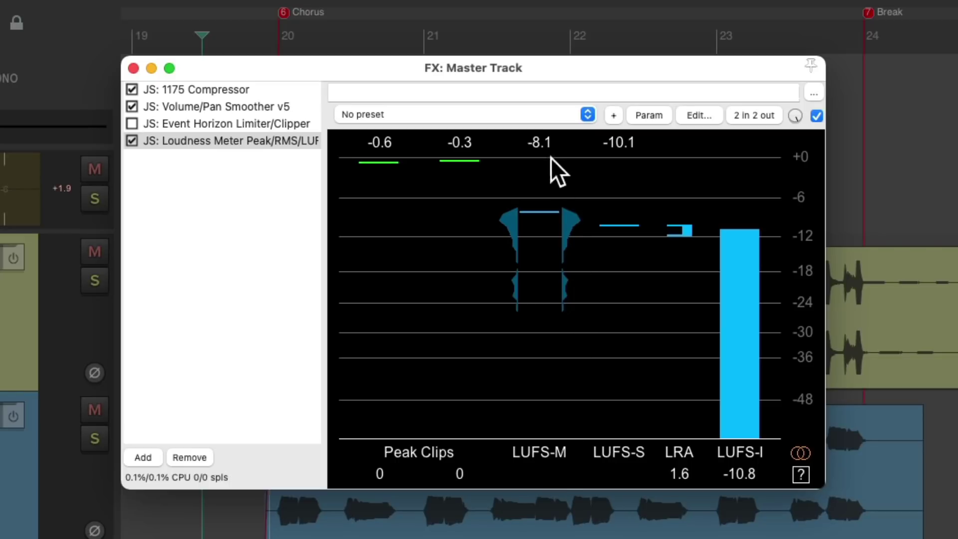
key("space")
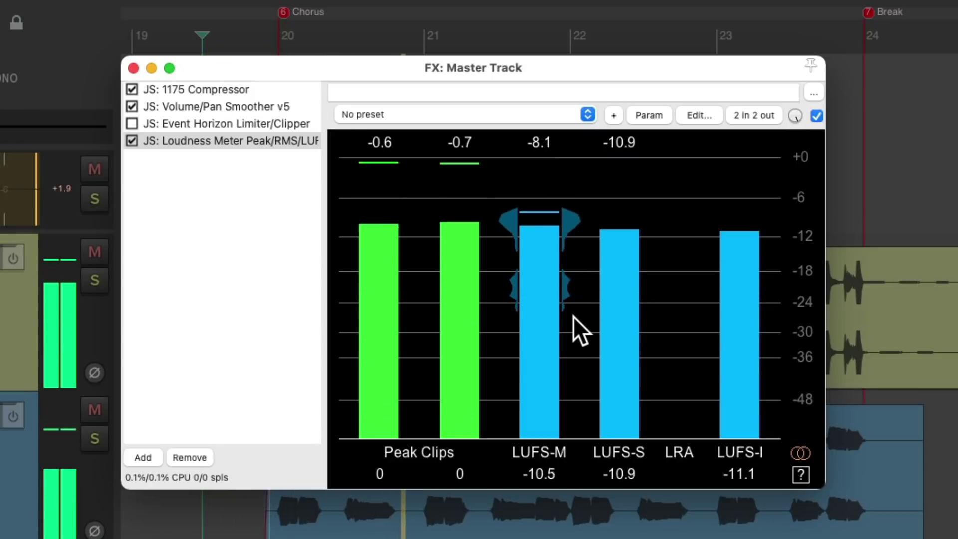
key("space")
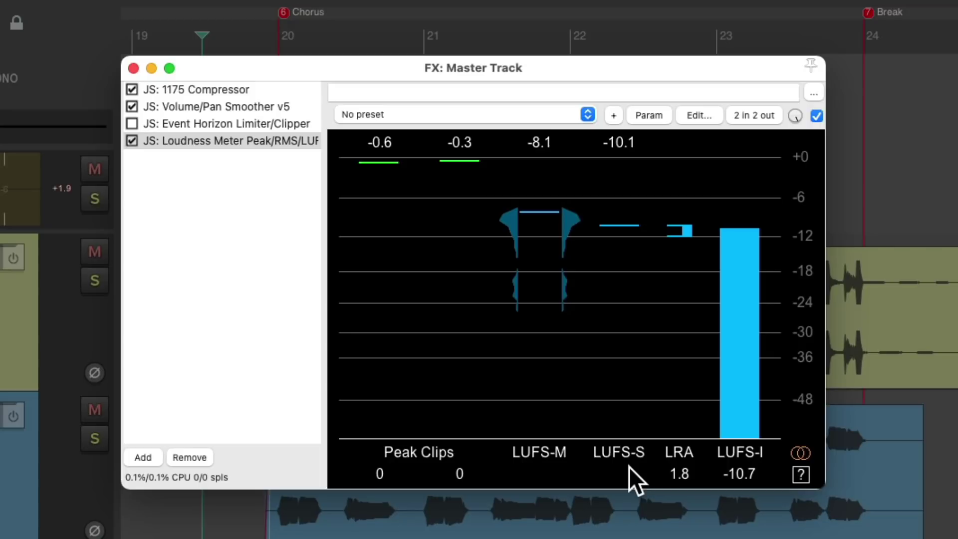
key("space")
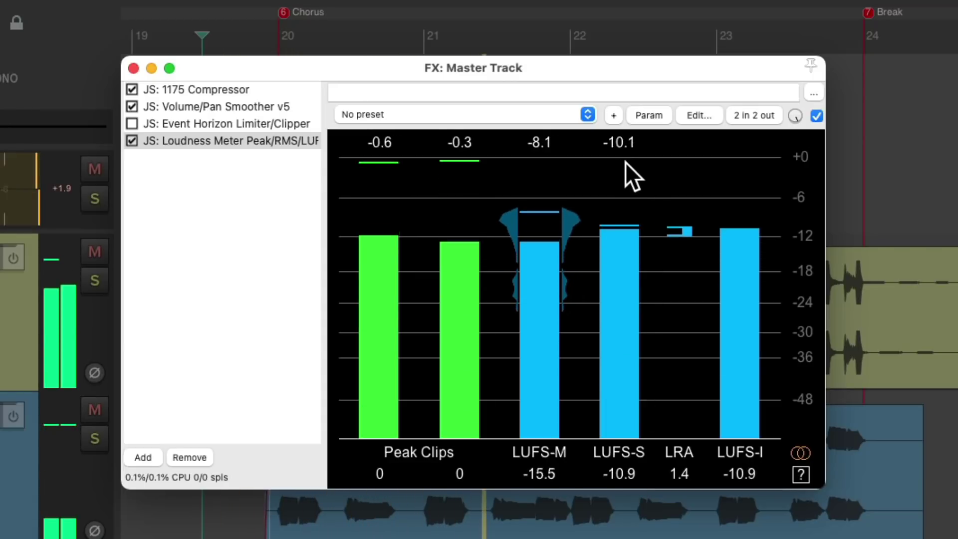
key("space")
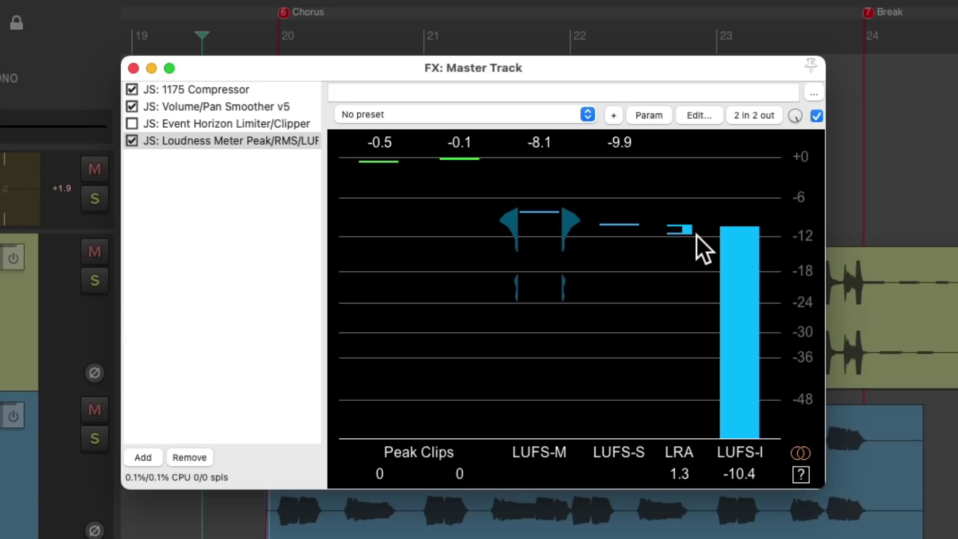
key("space")
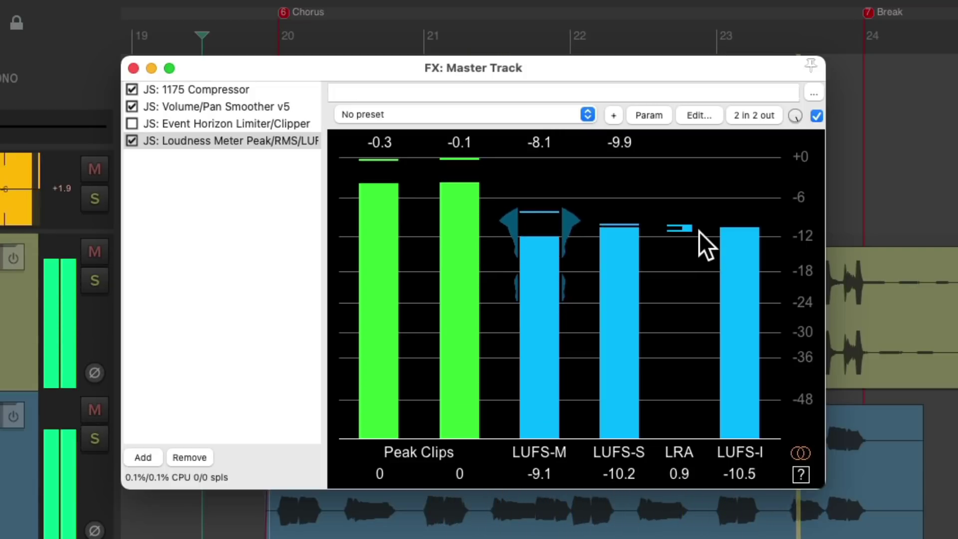
key("space")
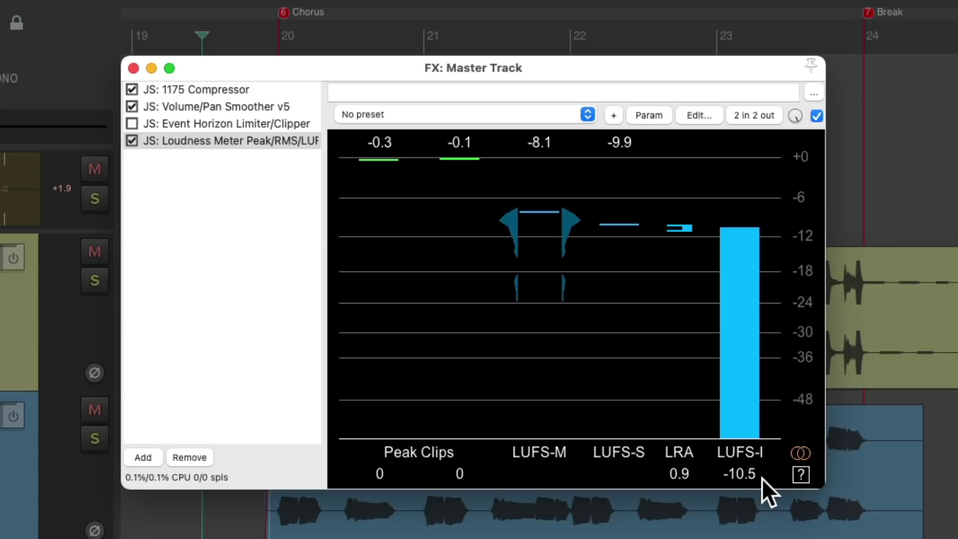
left_click(131, 124)
Re-enable the Event Horizon limiter, replay at -8.8 LUFS-I, and show the meter's settings.
left_click(131, 123)
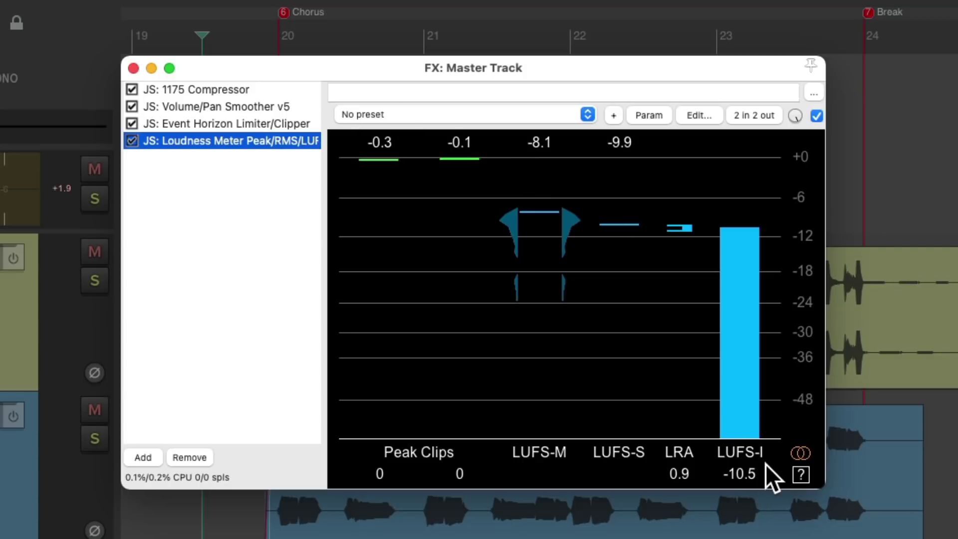
key("space")
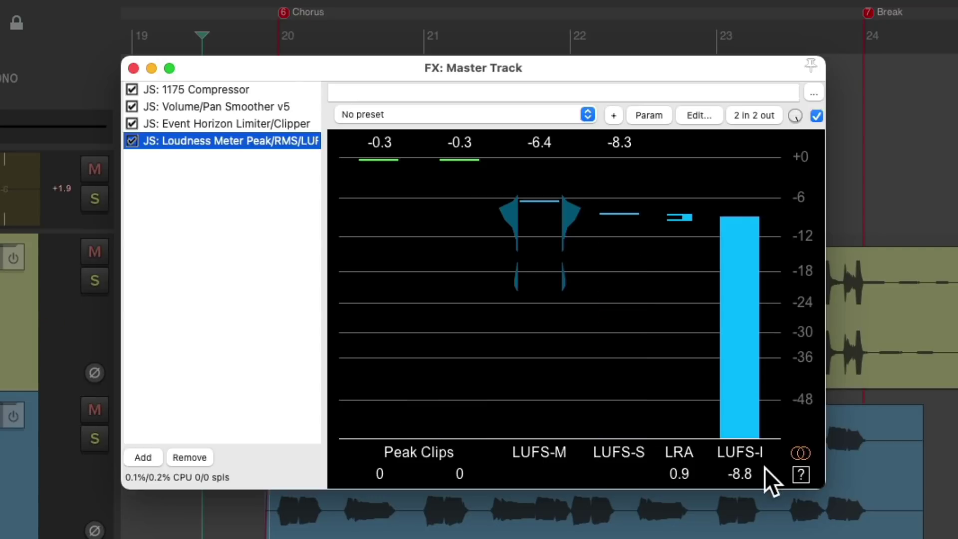
left_click(800, 475)
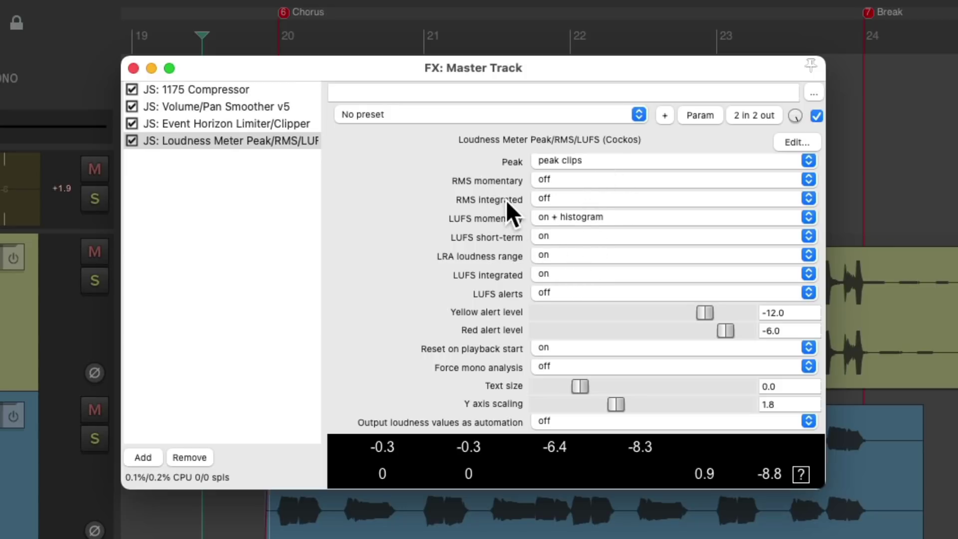
Turn on the RMS momentary and RMS integrated readouts so the graph shows R-M -4.5 and R-I -7.6.
left_click(584, 179)
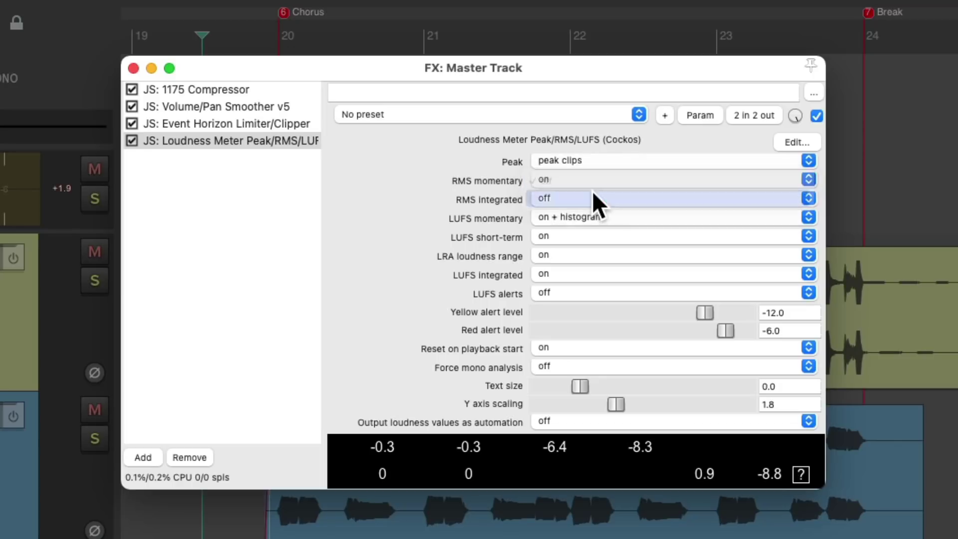
left_click(592, 197)
left_click(582, 198)
left_click(584, 212)
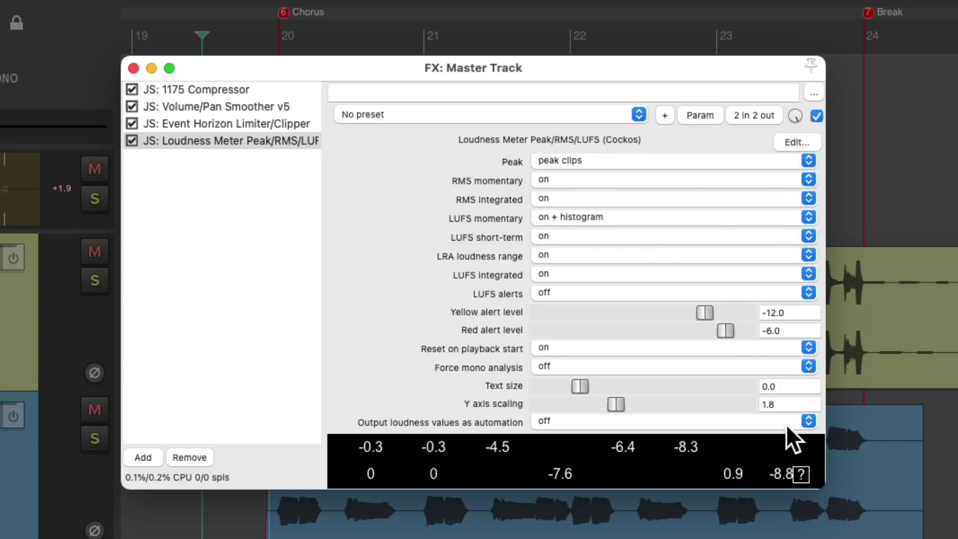
left_click(800, 474)
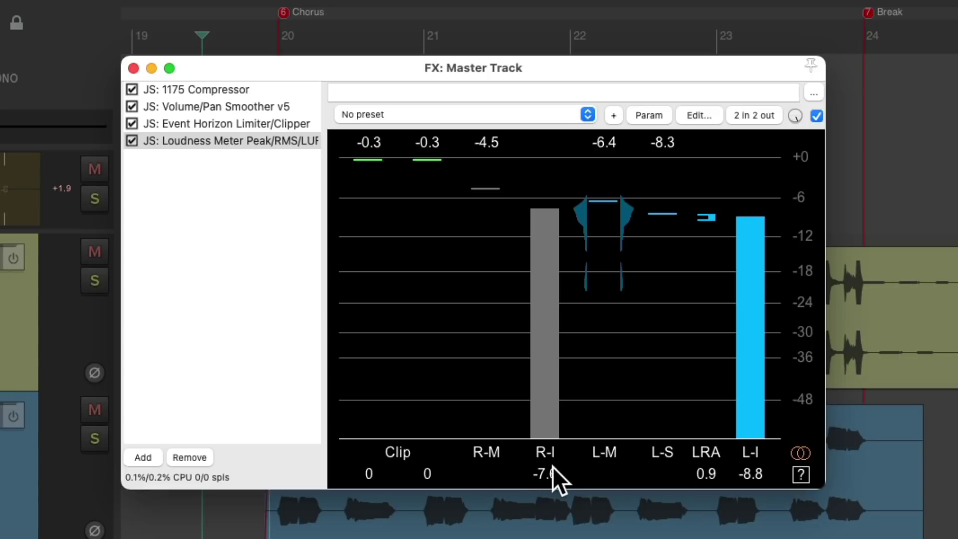
Play a short pass to compare RMS and LUFS readings, then bring back the meter's settings.
key("space")
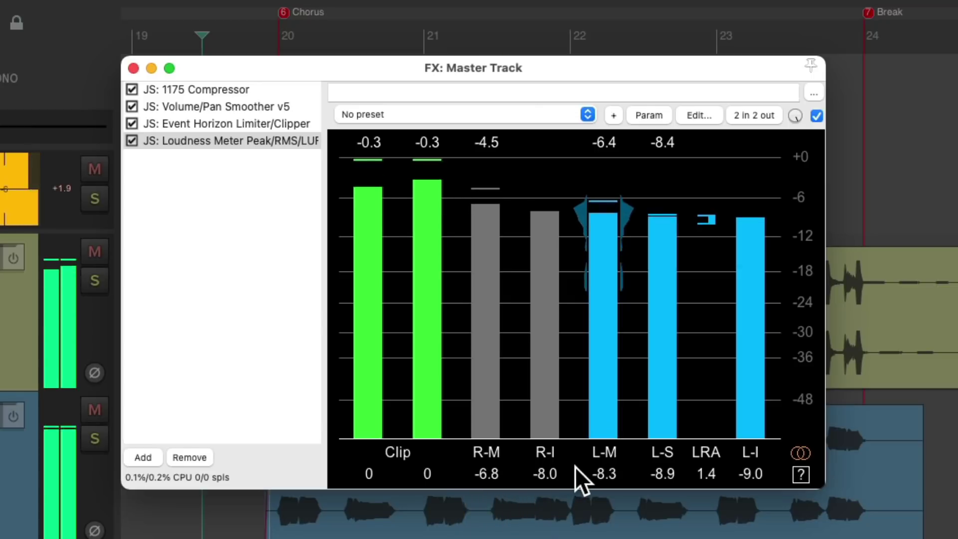
key("space")
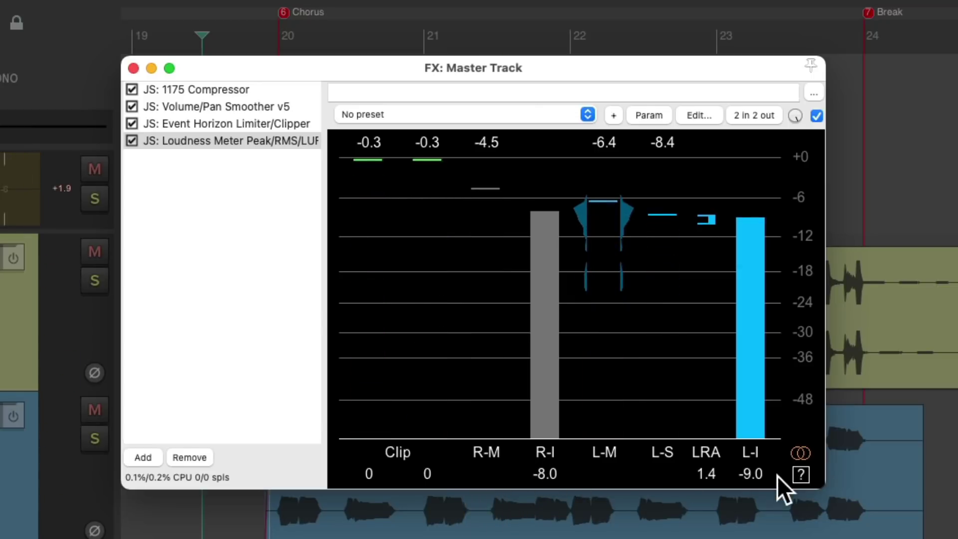
left_click(801, 474)
Reset the meter to factory defaults and switch off LUFS momentary, LUFS short-term and LRA readouts.
left_click(556, 109)
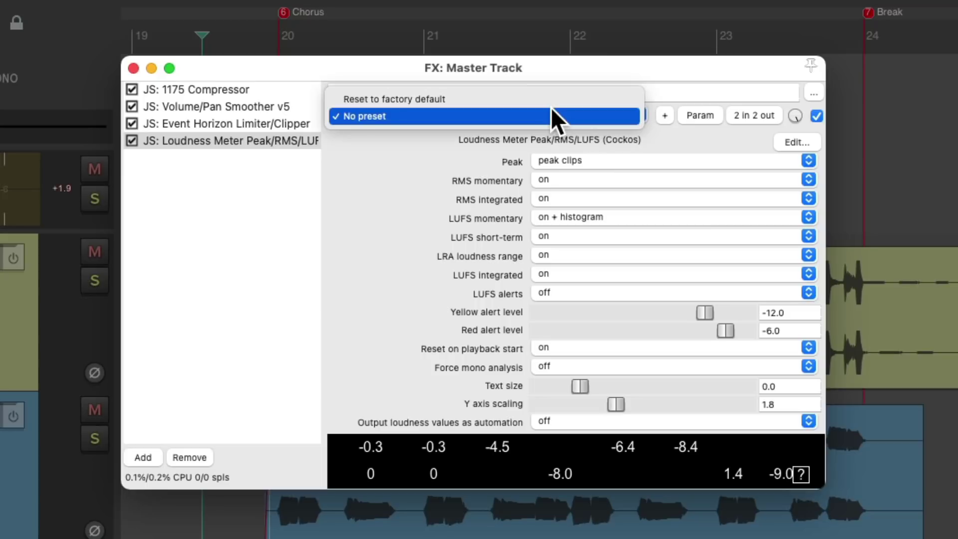
left_click(552, 97)
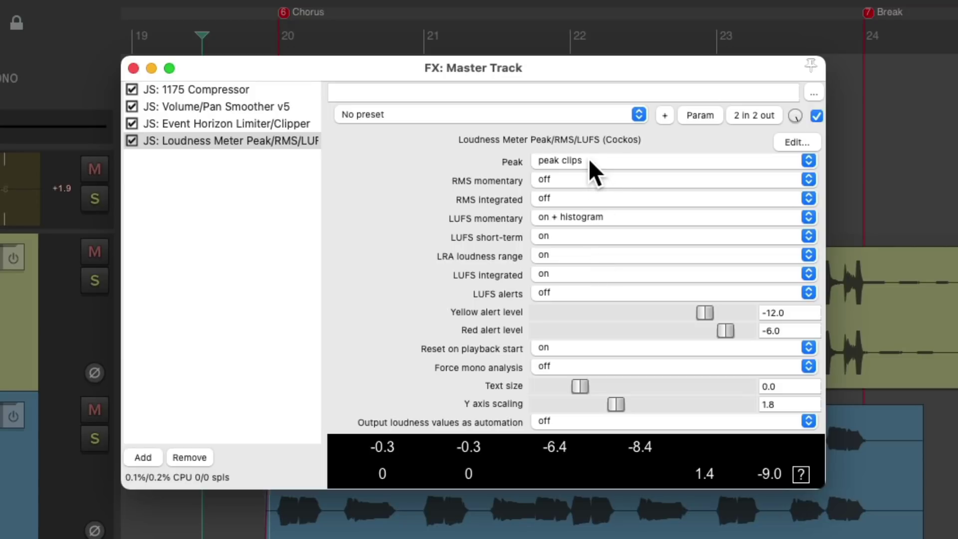
left_click(605, 217)
left_click(605, 184)
left_click(577, 235)
left_click(576, 220)
left_click(579, 253)
left_click(579, 240)
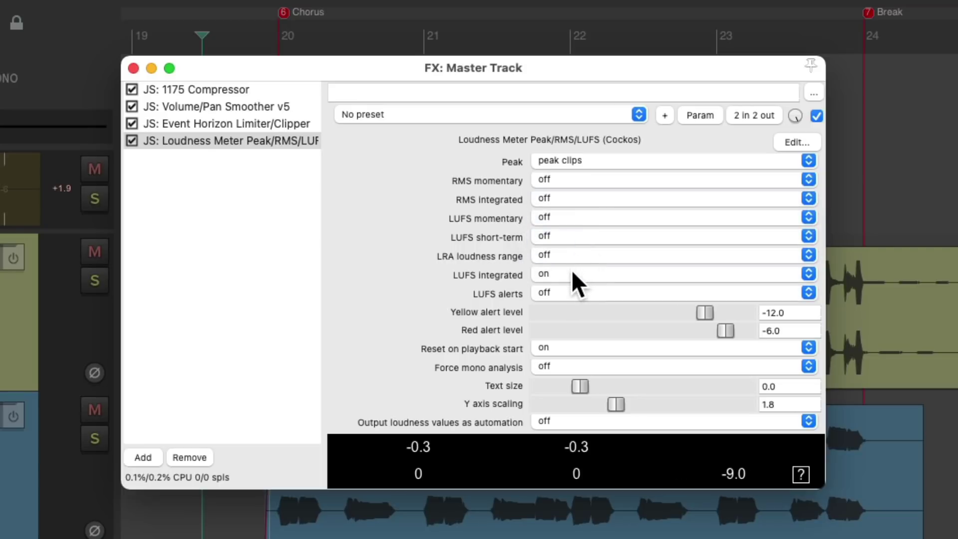
left_click(799, 474)
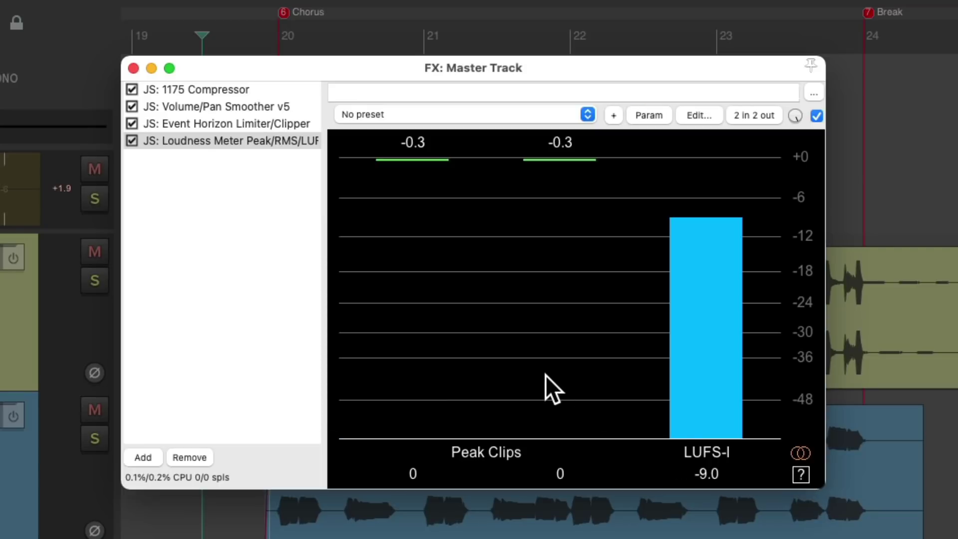
Play briefly so the pared-down meter settles at -9.4 LUFS-I, then show its settings again.
key("space")
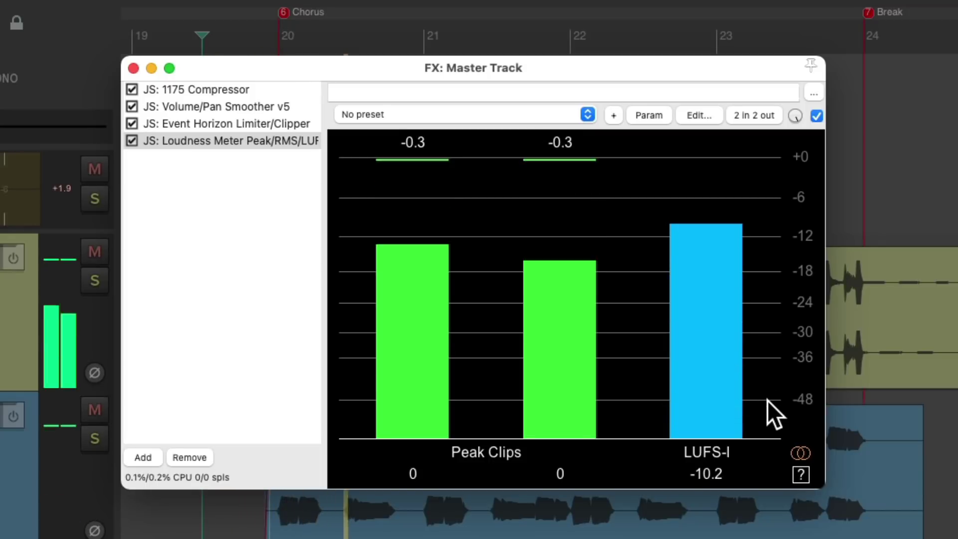
key("space")
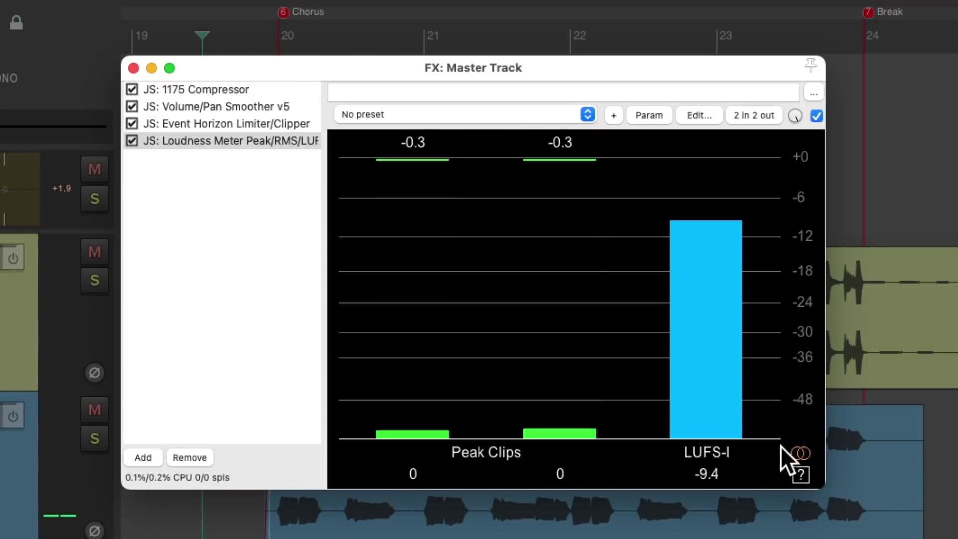
left_click(798, 474)
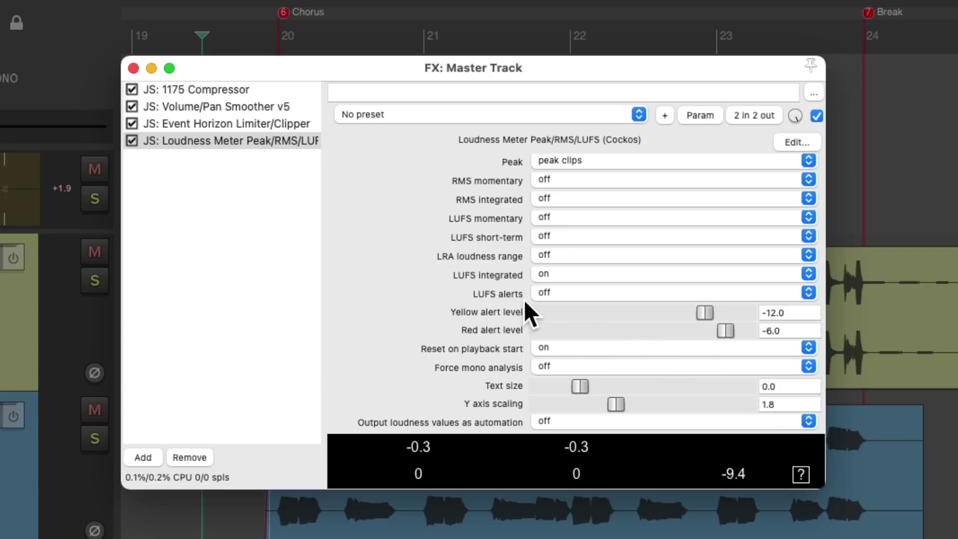
Set LUFS alerts to yellow with a -9 alert level, then reset the graphical meter.
left_click(583, 293)
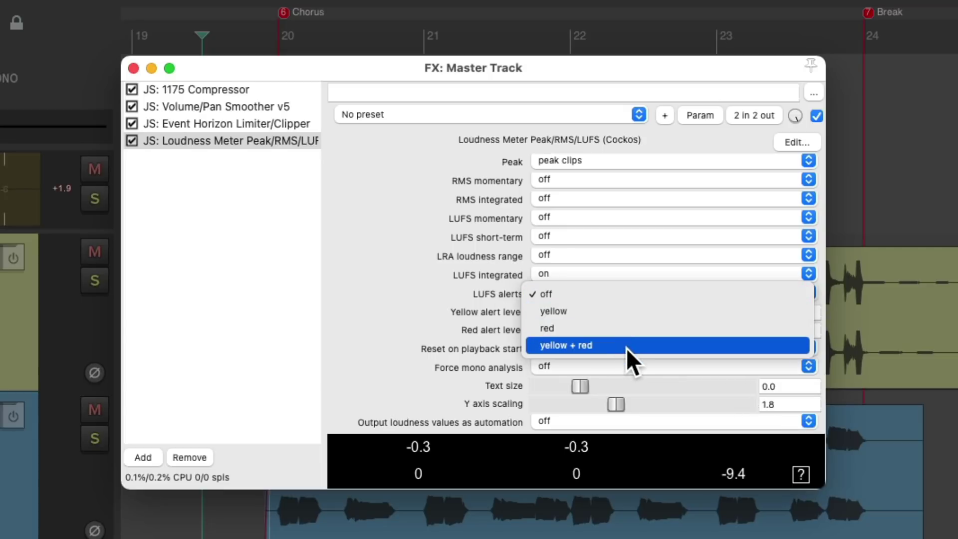
left_click(617, 314)
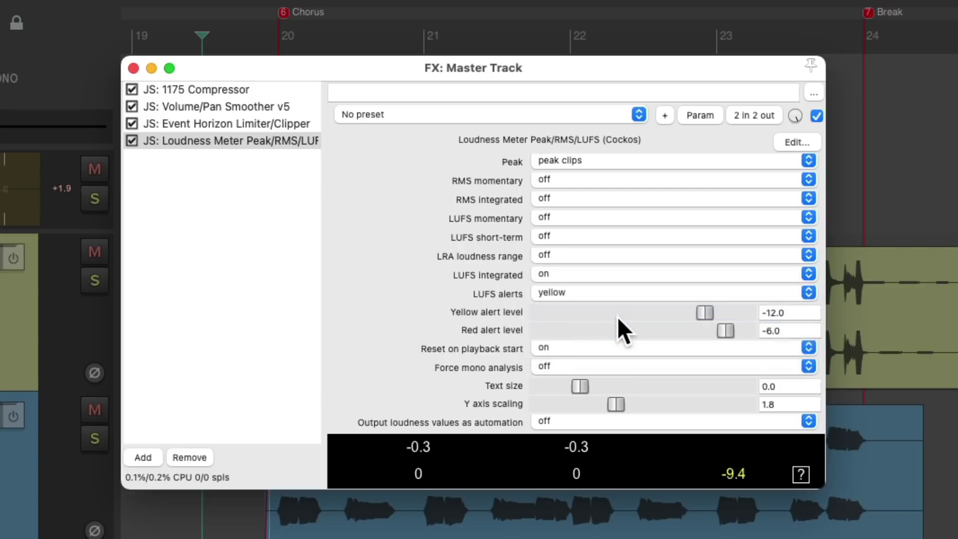
left_click(800, 313)
type("-9")
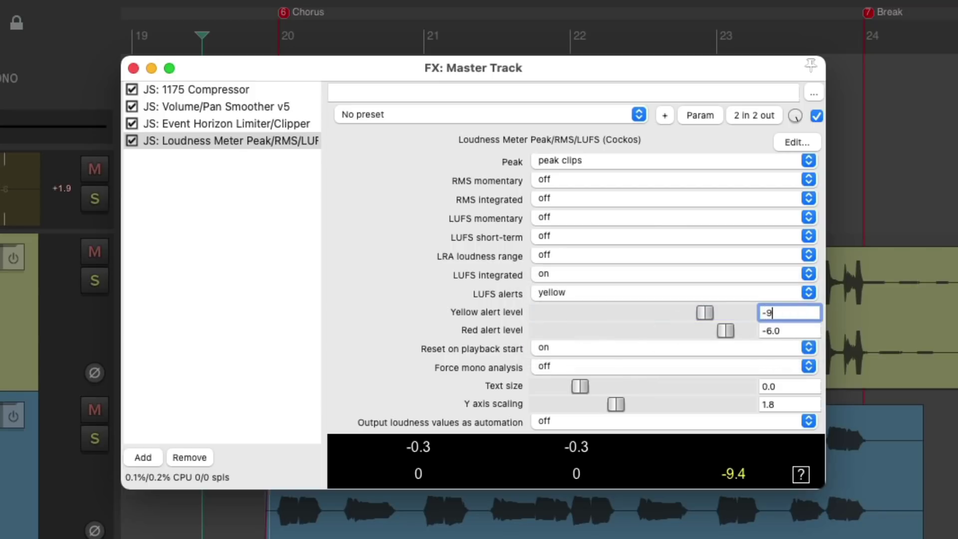
left_click(800, 474)
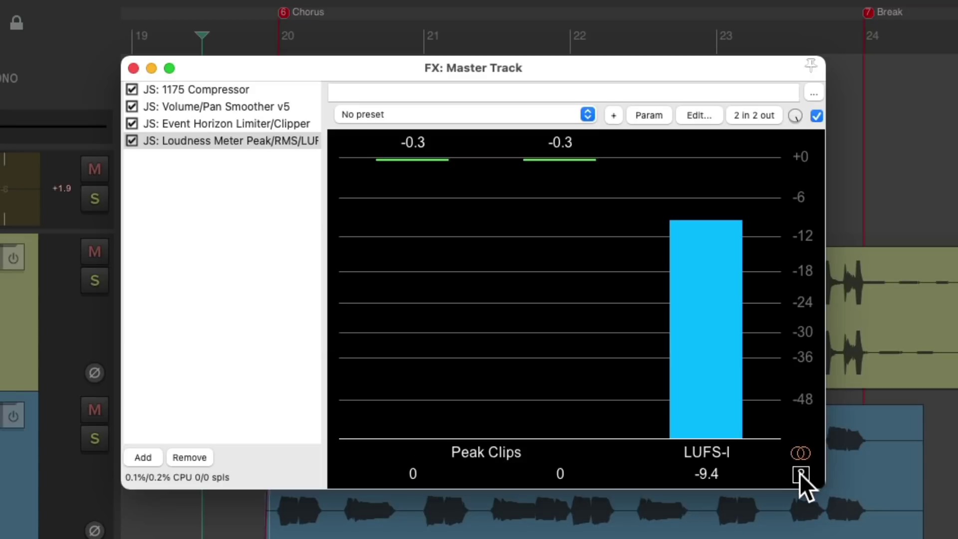
left_click(712, 298)
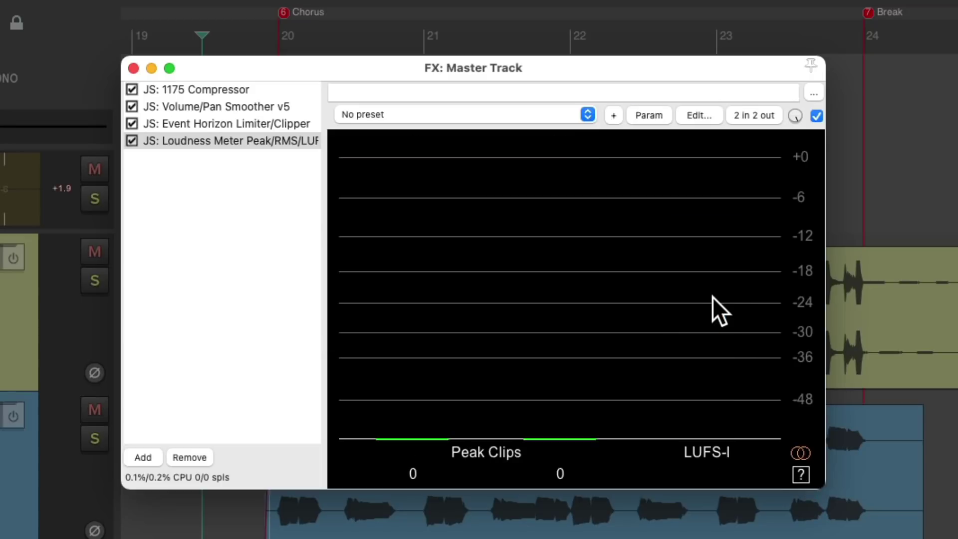
Play the mix until integrated loudness reaches -8.8 LUFS-I in yellow, then return to the settings.
key("space")
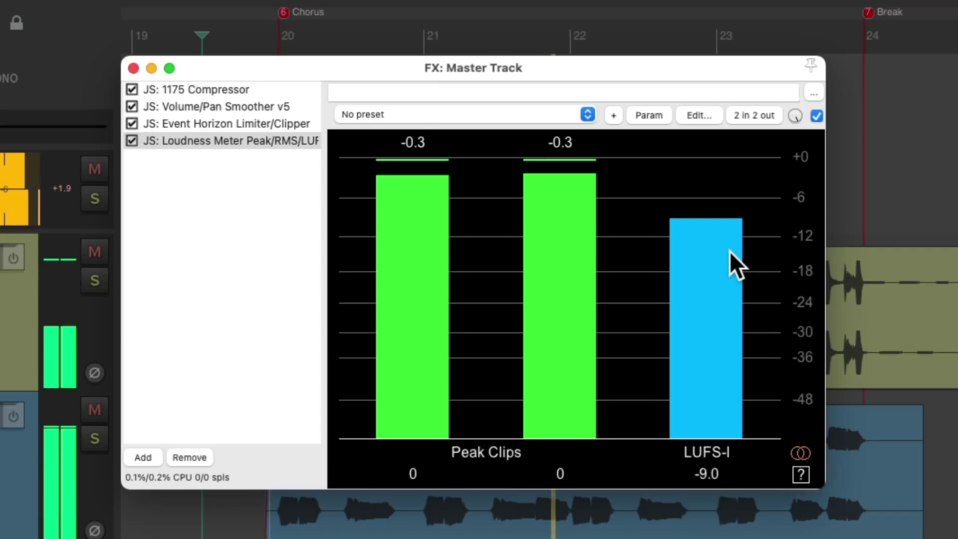
key("space")
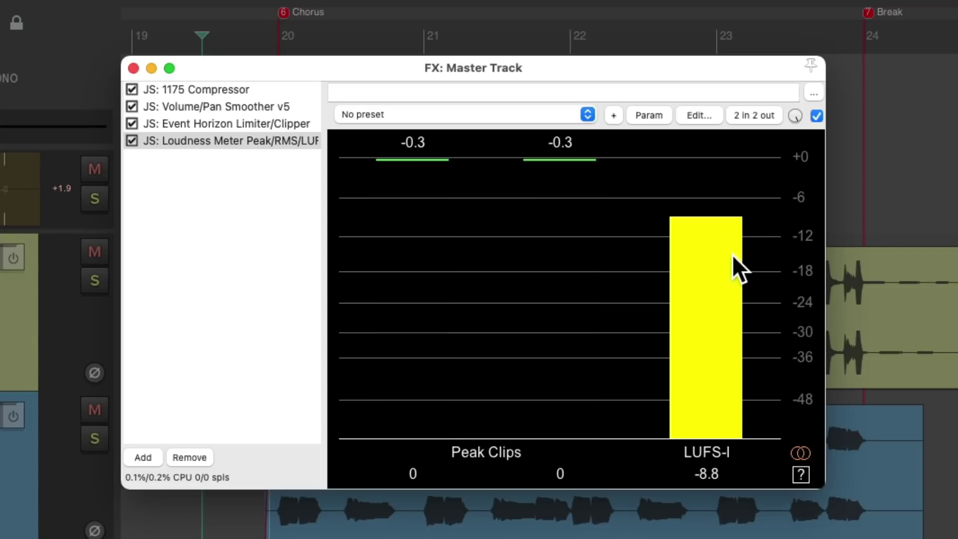
left_click(801, 475)
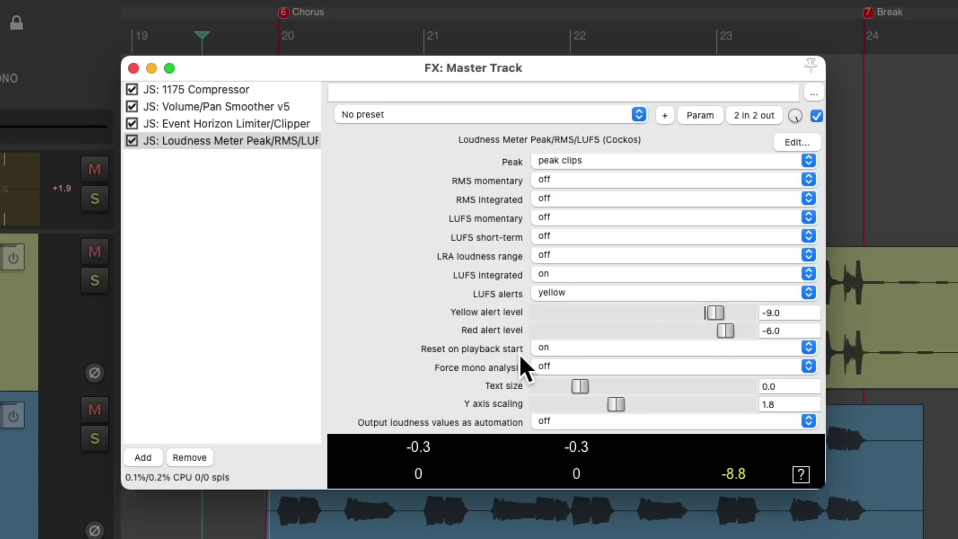
Keep reset on playback start on, enable loudness output as automation, and close the master FX window.
left_click(573, 345)
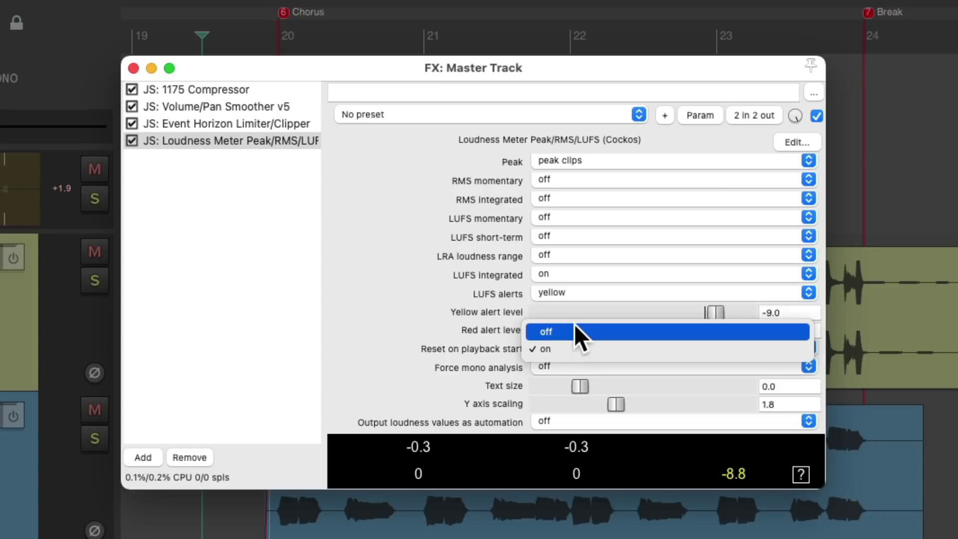
left_click(574, 305)
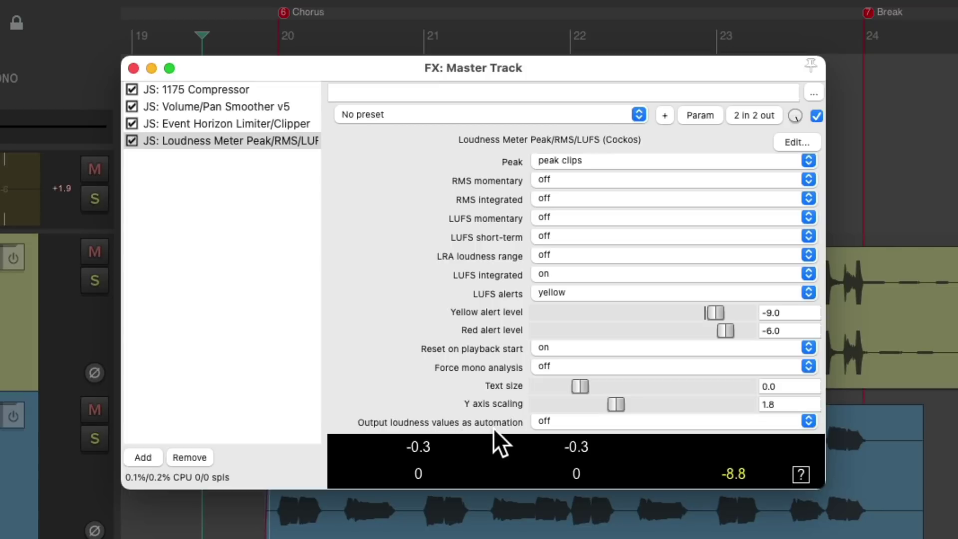
left_click(569, 421)
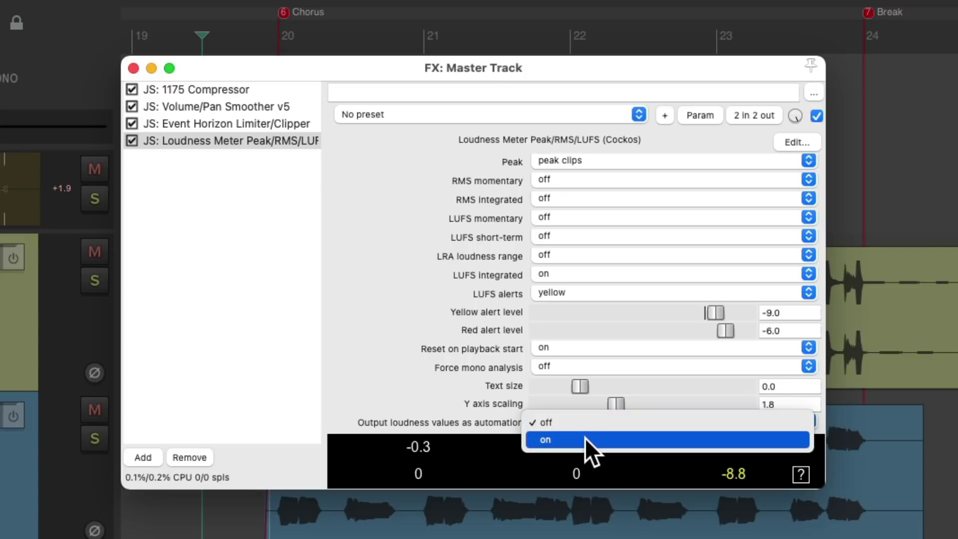
left_click(585, 438)
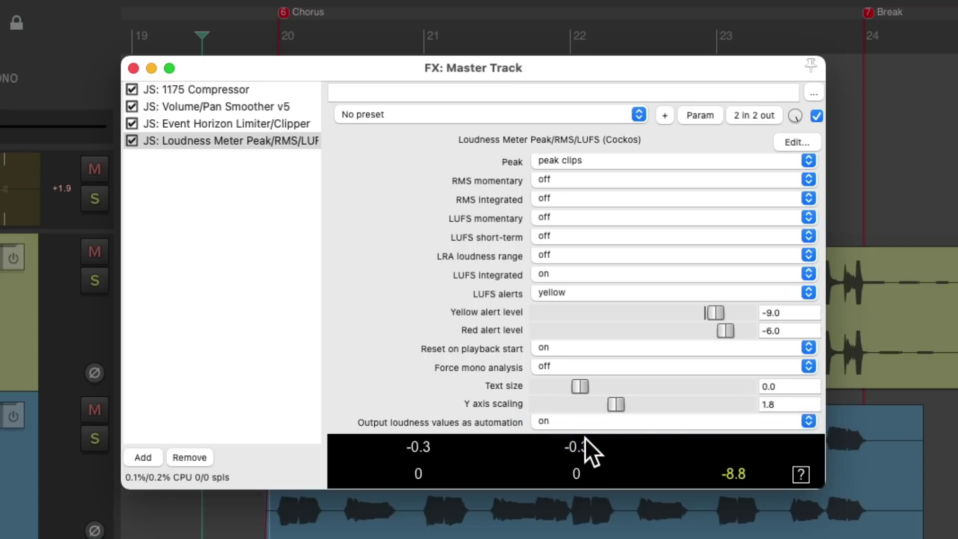
left_click(801, 474)
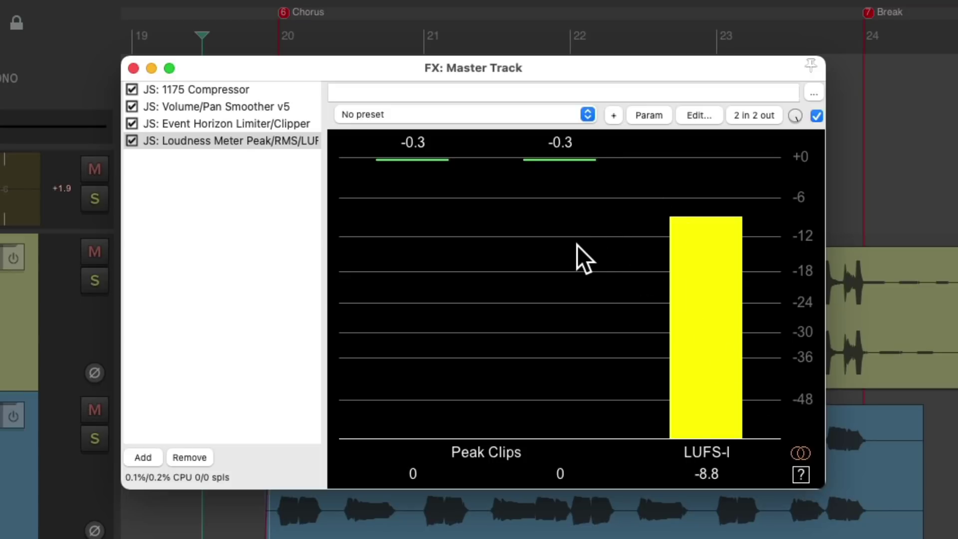
left_click(133, 68)
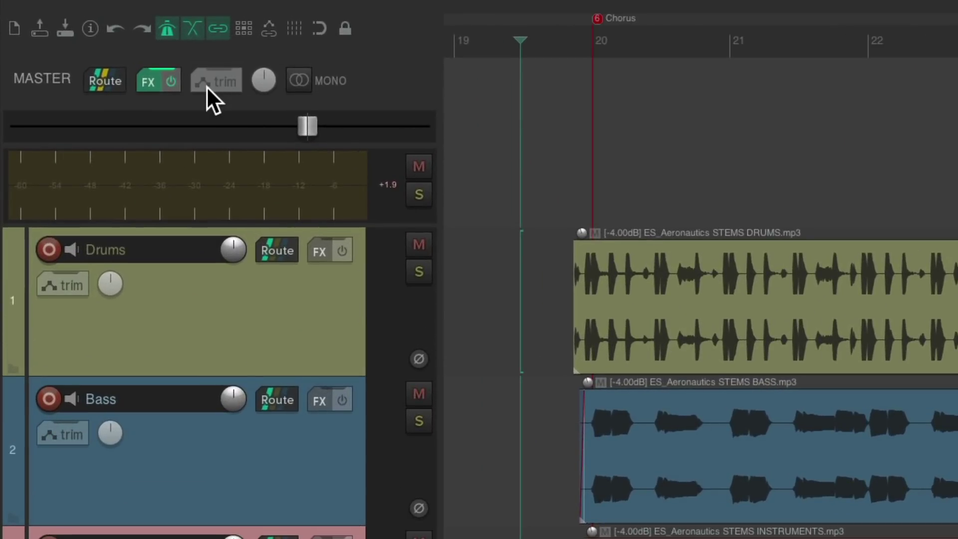
Set the master track's automation mode to Write in its Envelopes window.
left_click(207, 86)
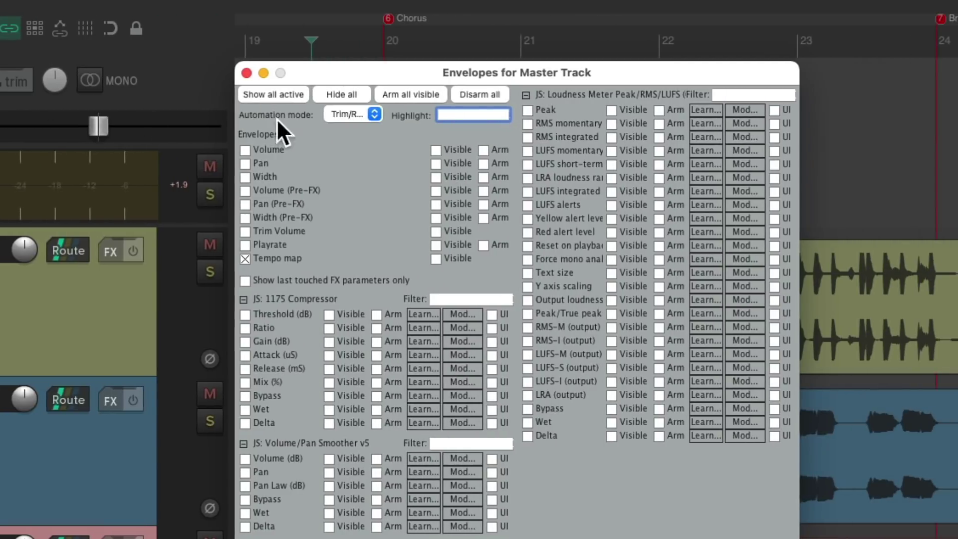
left_click(356, 115)
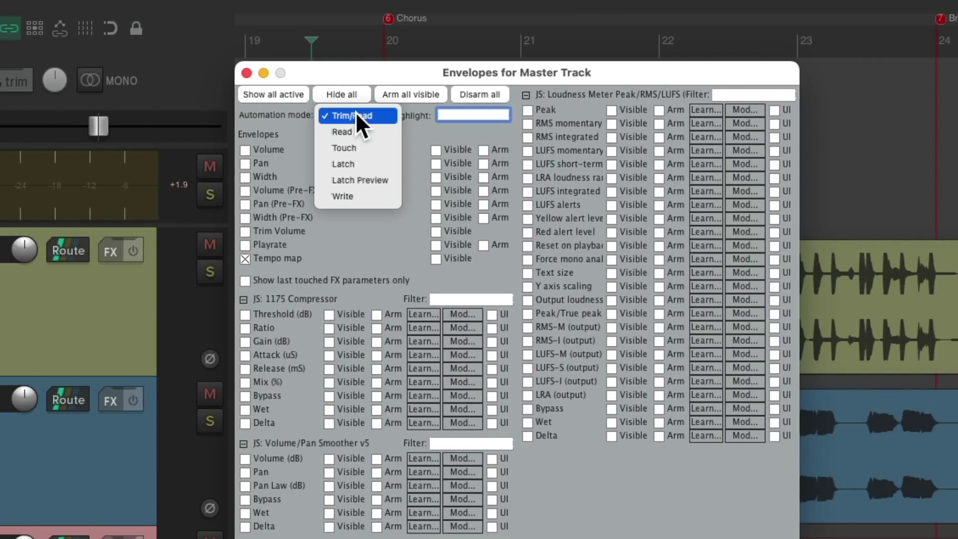
left_click(369, 194)
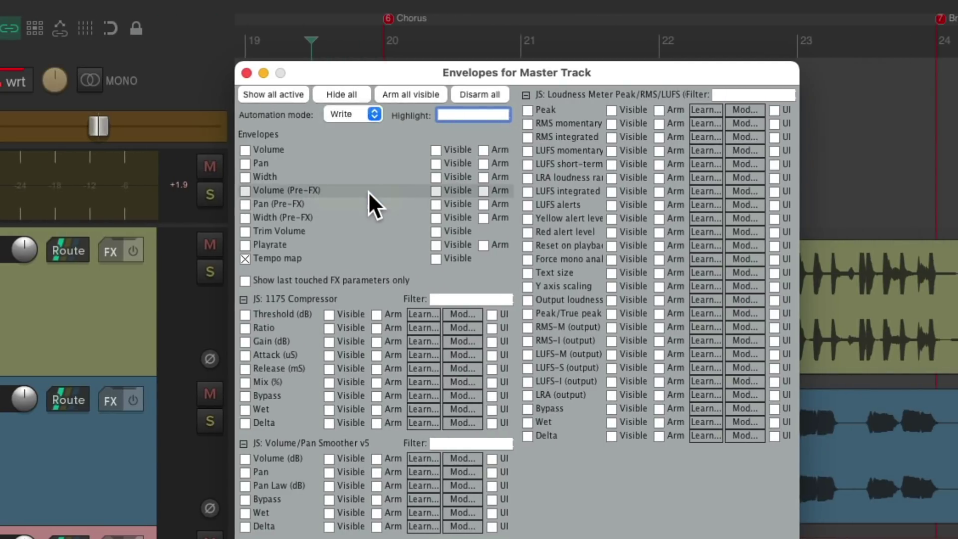
left_click(246, 72)
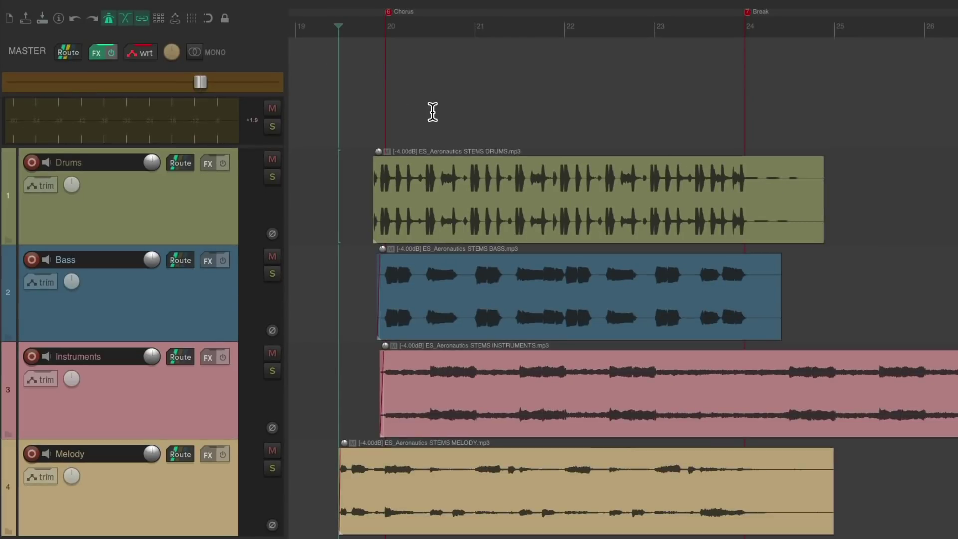
Play the mix to record Peak, RMS-M, RMS-I and LUFS-I envelopes, then reopen the master's automation modes.
key("space")
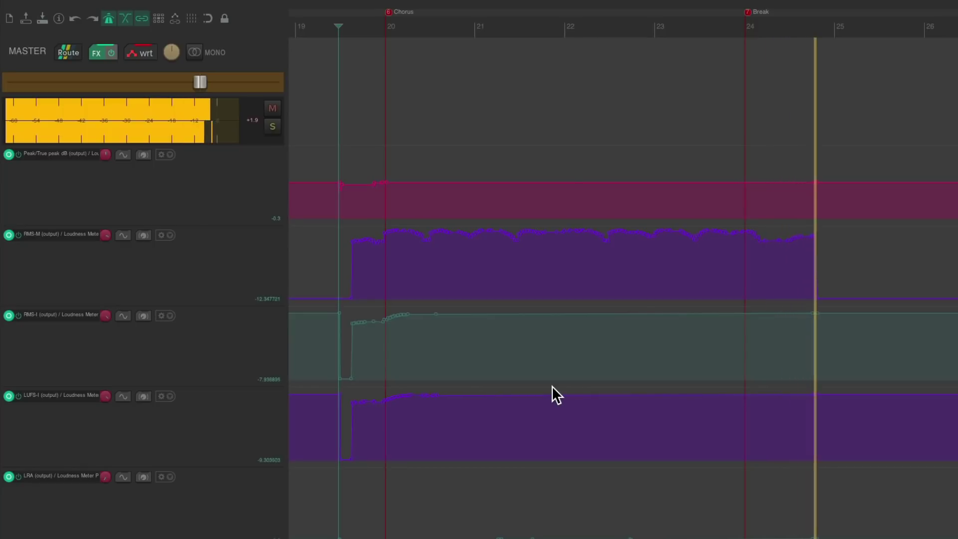
key("space")
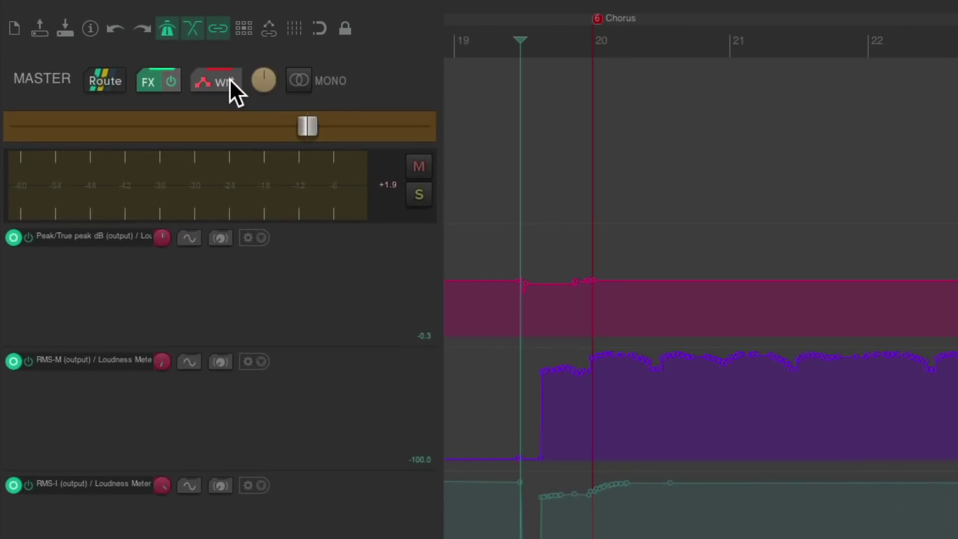
left_click(149, 52)
left_click(396, 114)
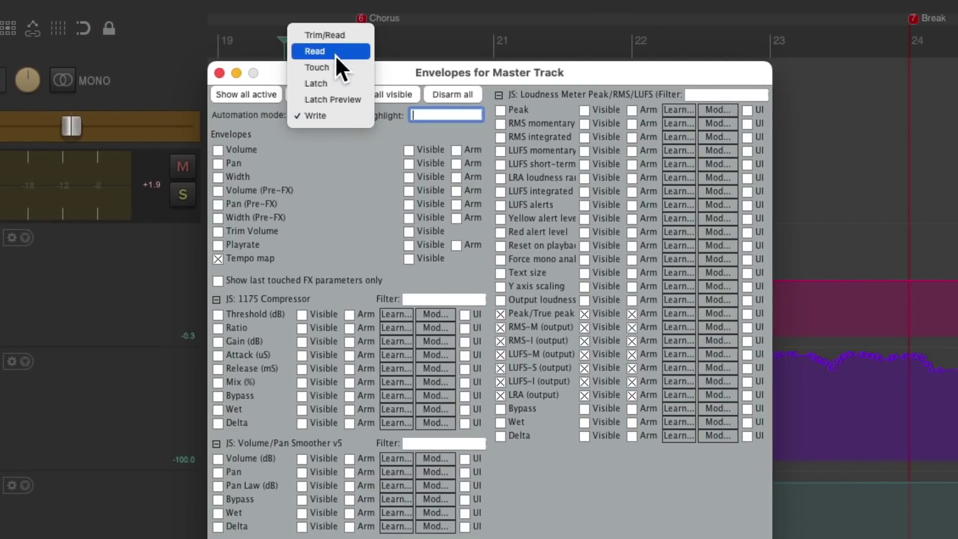
Set master automation back to Trim/Read and close the Envelopes window.
left_click(337, 35)
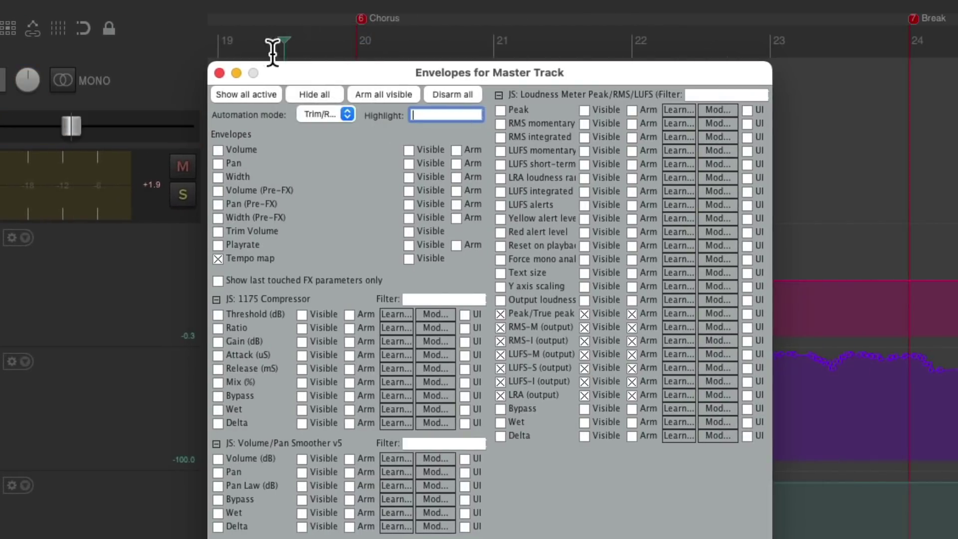
left_click(219, 73)
scroll(488, 268, "down", 4)
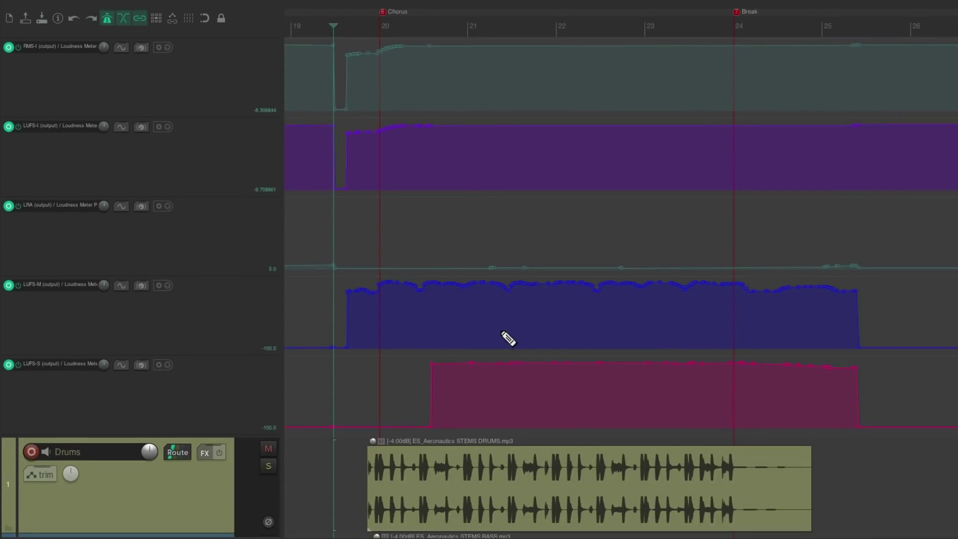
scroll(509, 335, "up", 5)
Clear the Peak/True peak, RMS-M and RMS-I envelopes from the master track.
right_click(153, 157)
left_click(179, 190)
key("Return")
right_click(153, 157)
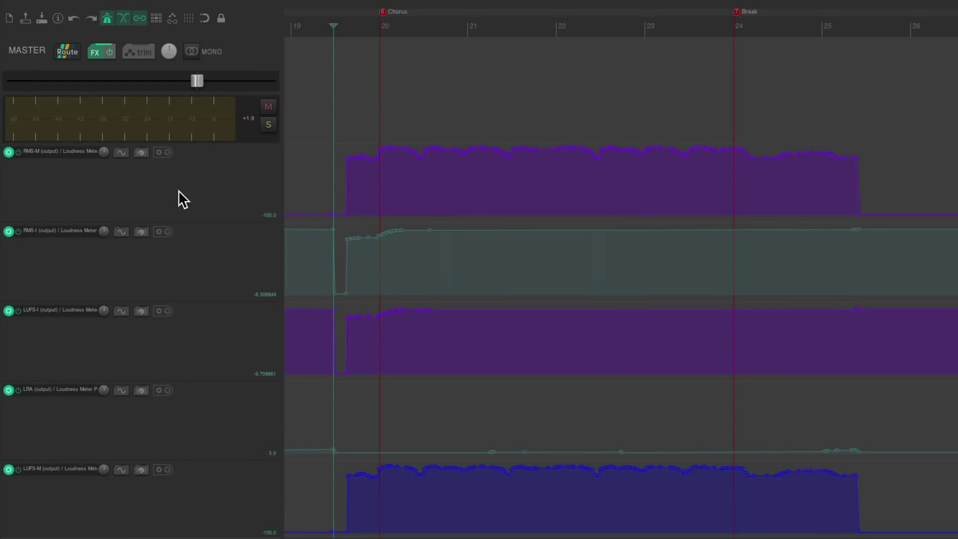
left_click(185, 189)
right_click(153, 156)
left_click(185, 190)
key("Return")
Clear the LUFS-I and LRA envelopes, plus one more envelope lane further down.
right_click(154, 157)
left_click(180, 189)
right_click(155, 158)
left_click(177, 190)
key("Return")
right_click(162, 231)
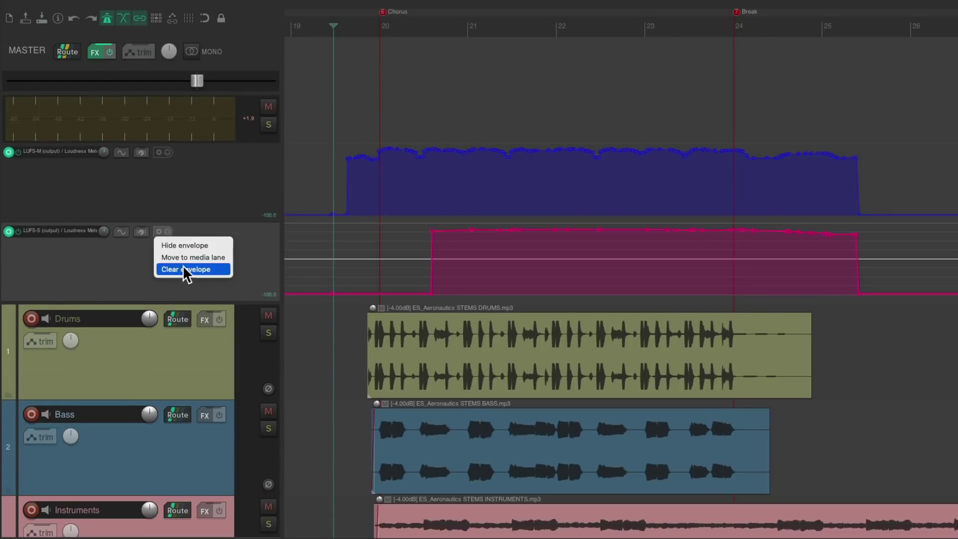
left_click(182, 246)
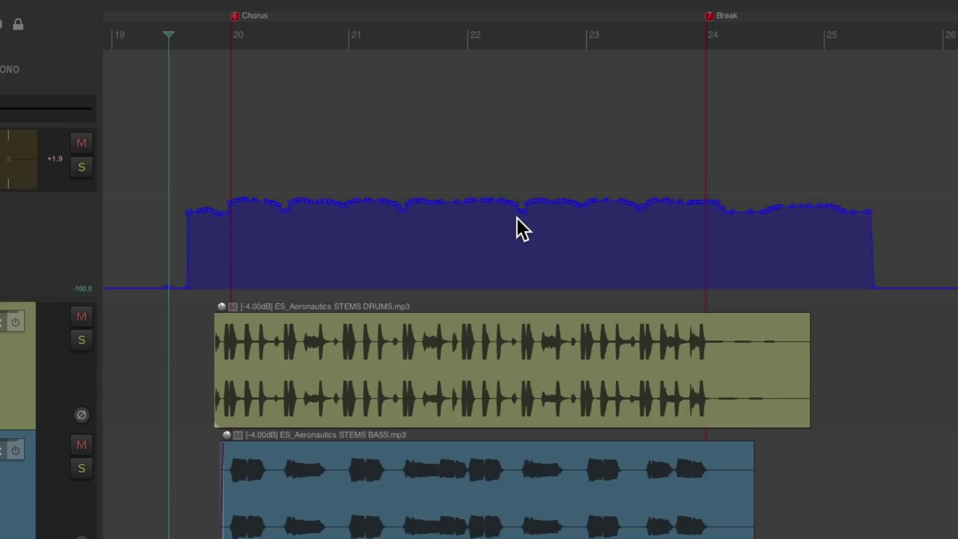
Turn the master's LUFS-M envelope into an automation item and insert a new empty track above Drums.
key("alt+g")
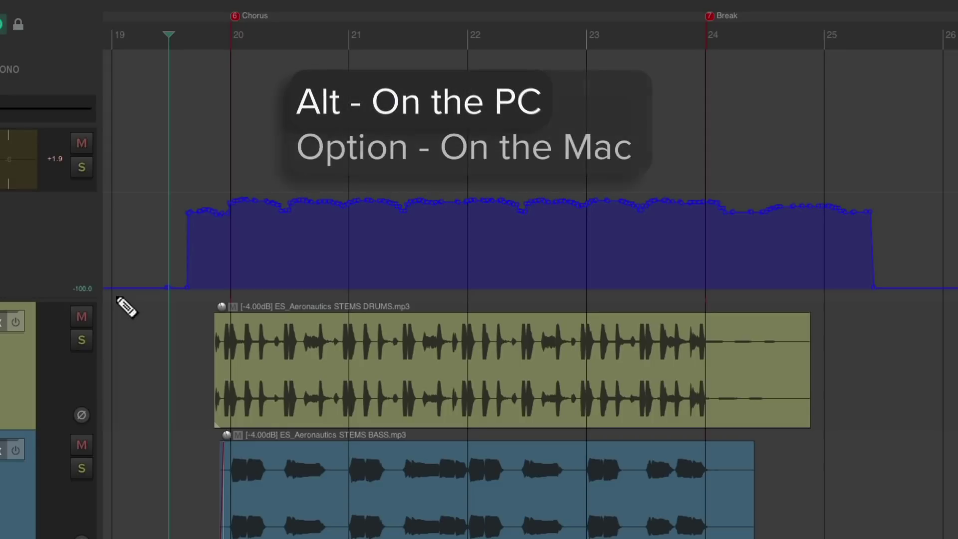
left_click_drag(126, 308, 942, 306)
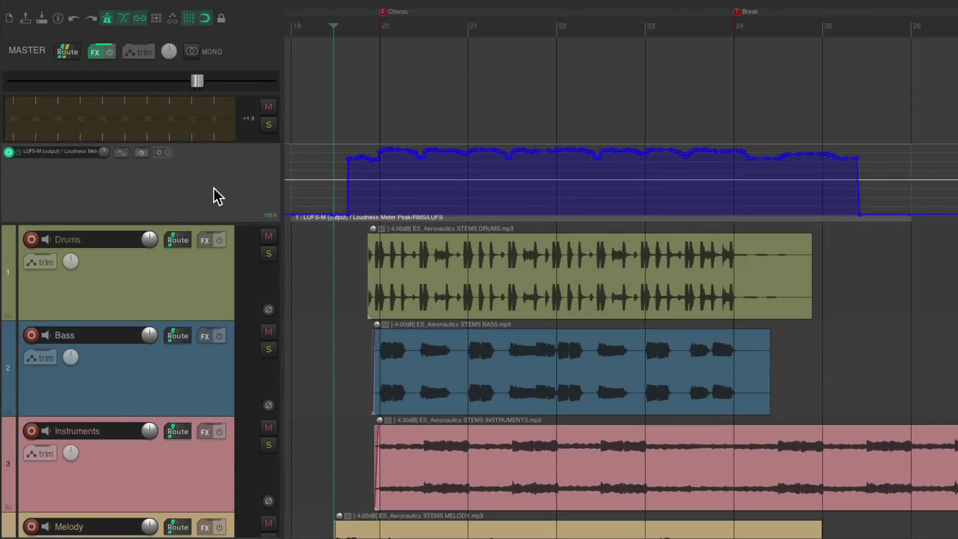
key("ctrl+t")
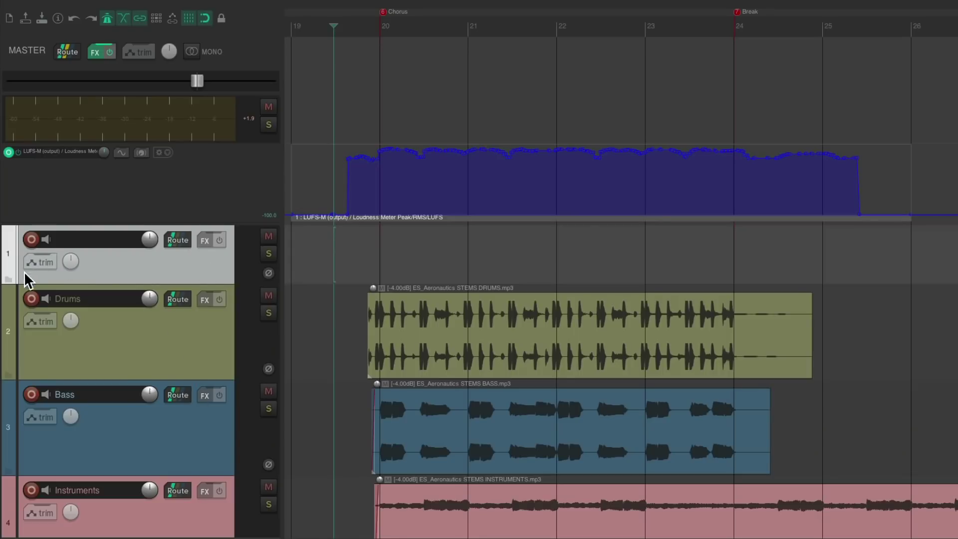
Make track 1 a folder for the stems and move the LUFS-M item onto its enlarged Volume lane.
left_click(8, 278)
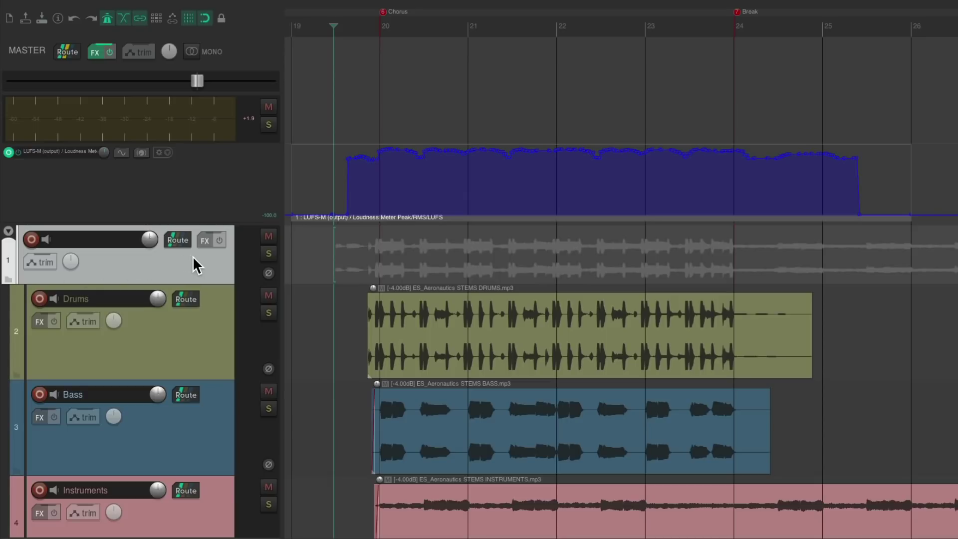
key("v")
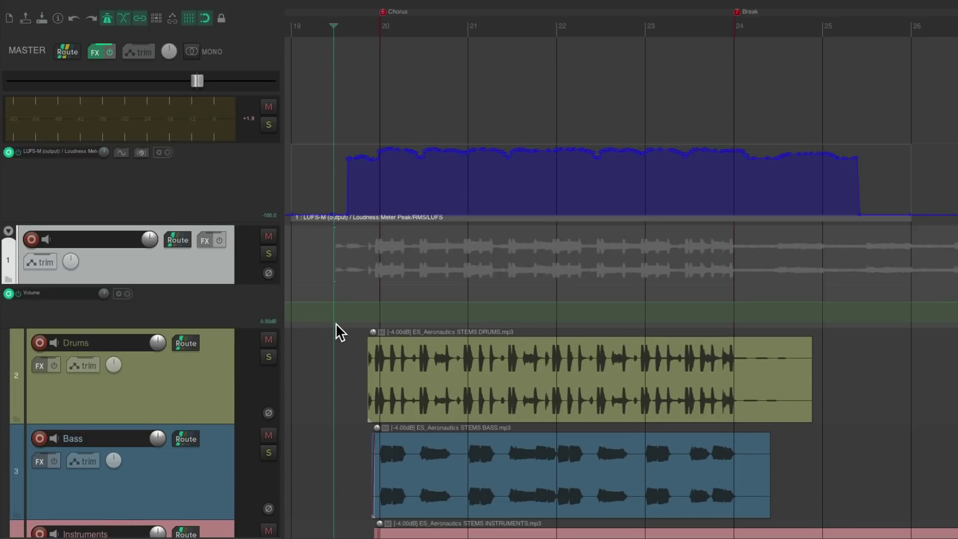
left_click_drag(249, 325, 251, 462)
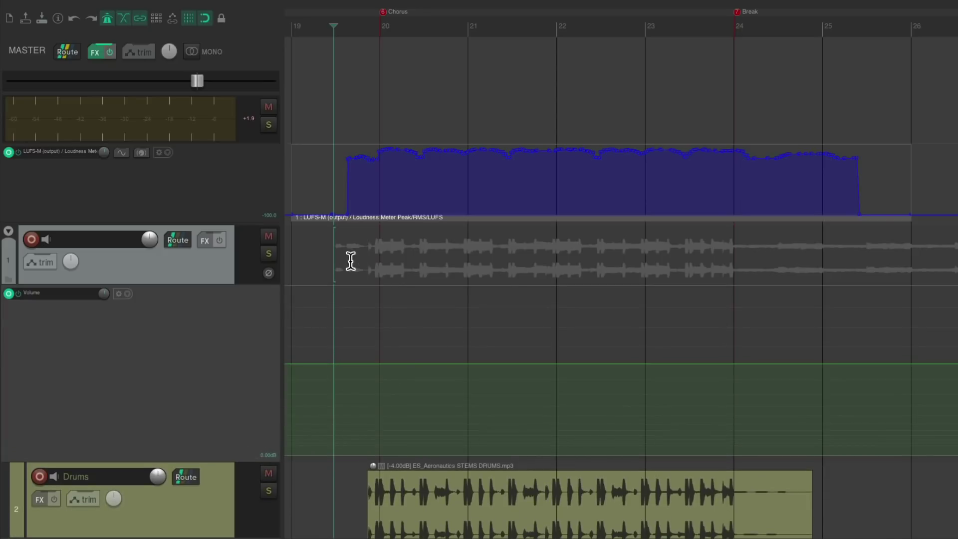
left_click(319, 220)
left_click_drag(318, 273, 318, 454)
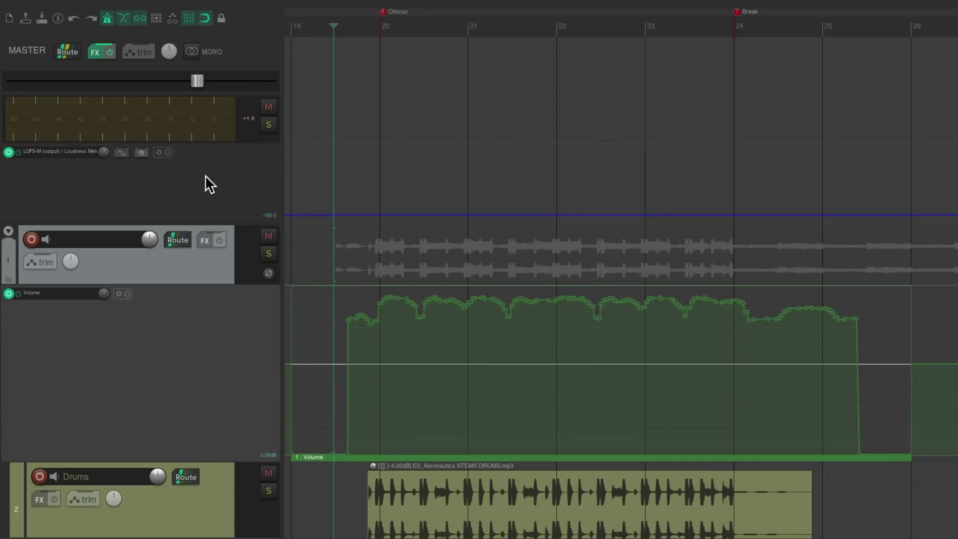
Clear the master track's loudness envelope.
left_click(166, 151)
left_click(172, 188)
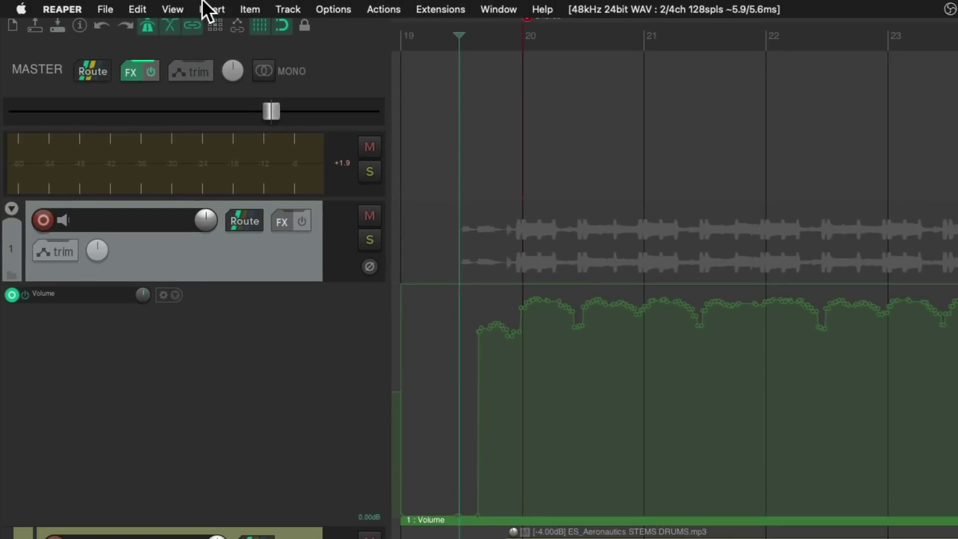
left_click(172, 9)
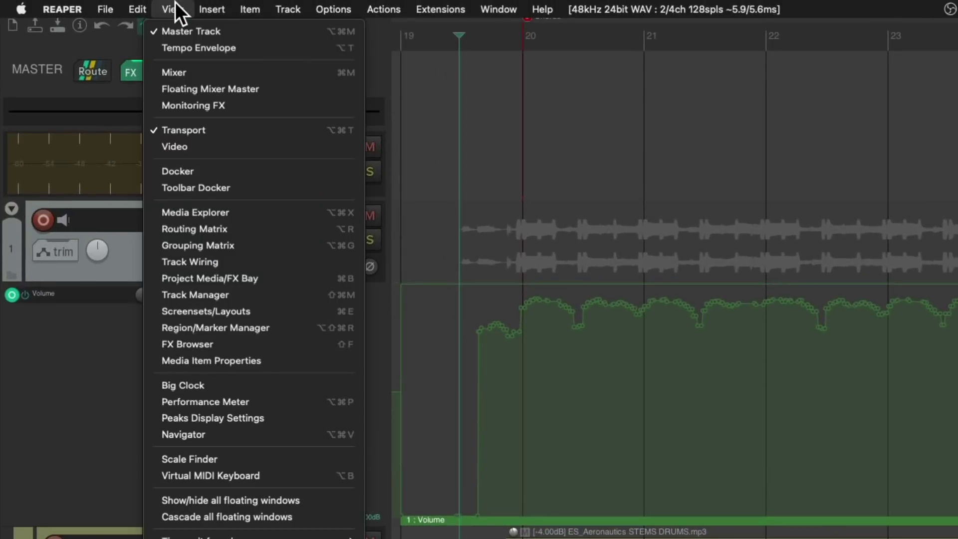
Hide the master track and set the LUFS-M automation item's baseline to -74.
left_click(160, 27)
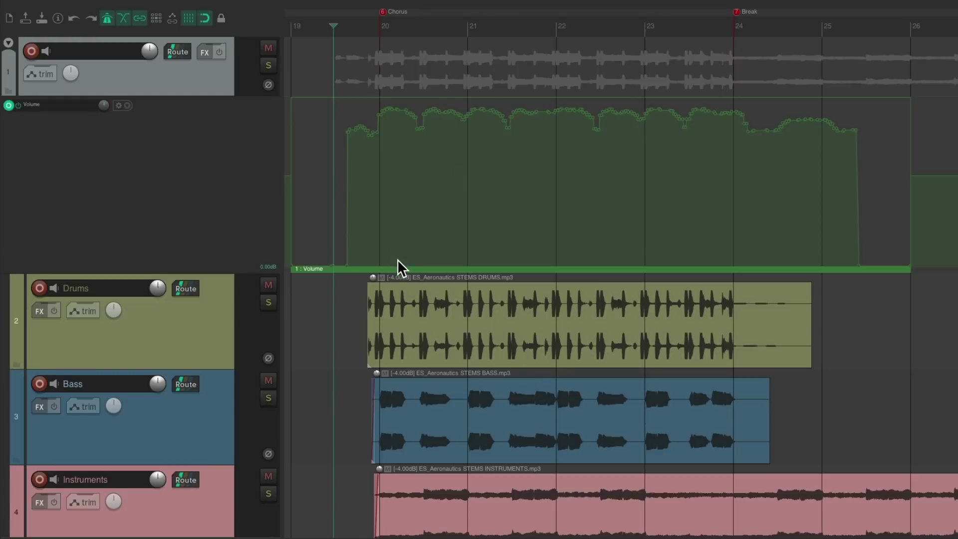
double_click(414, 265)
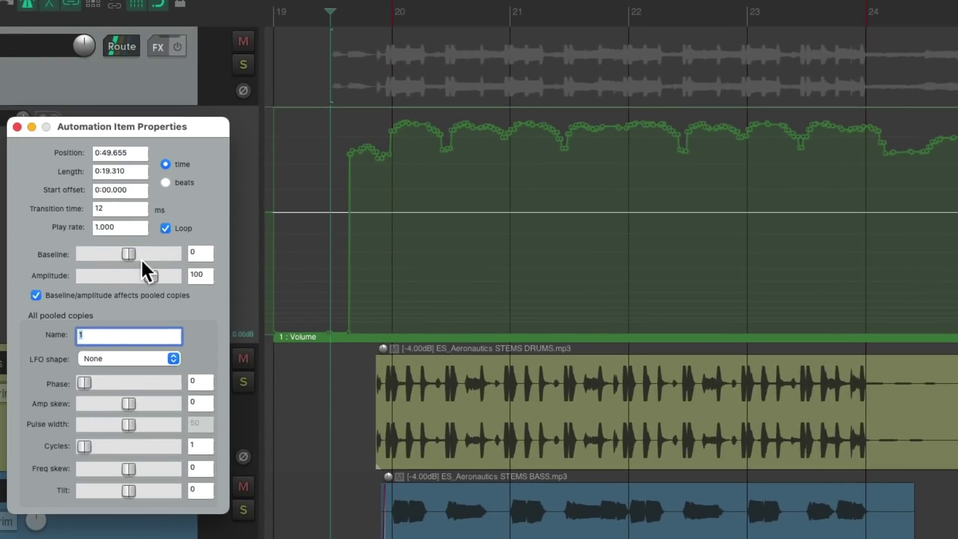
left_click_drag(130, 254, 97, 262)
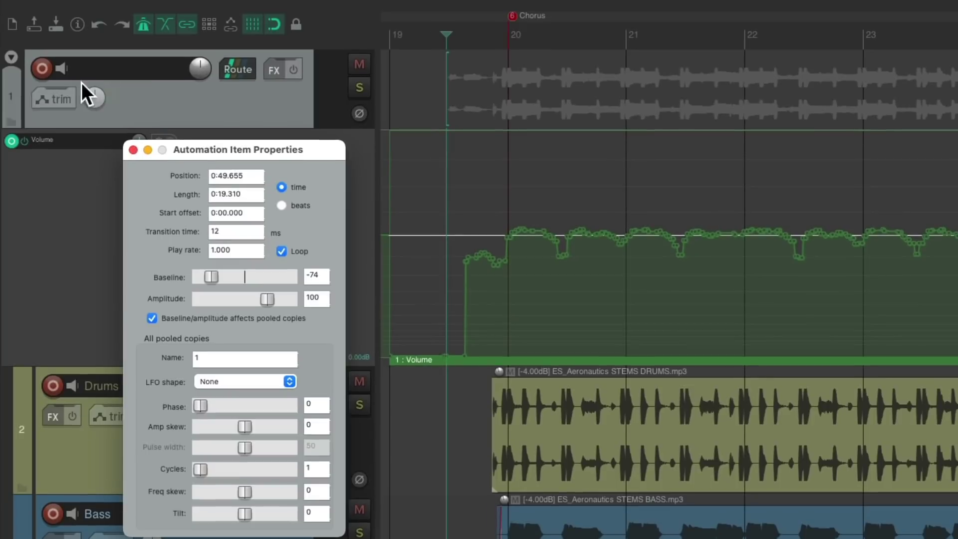
left_click(59, 92)
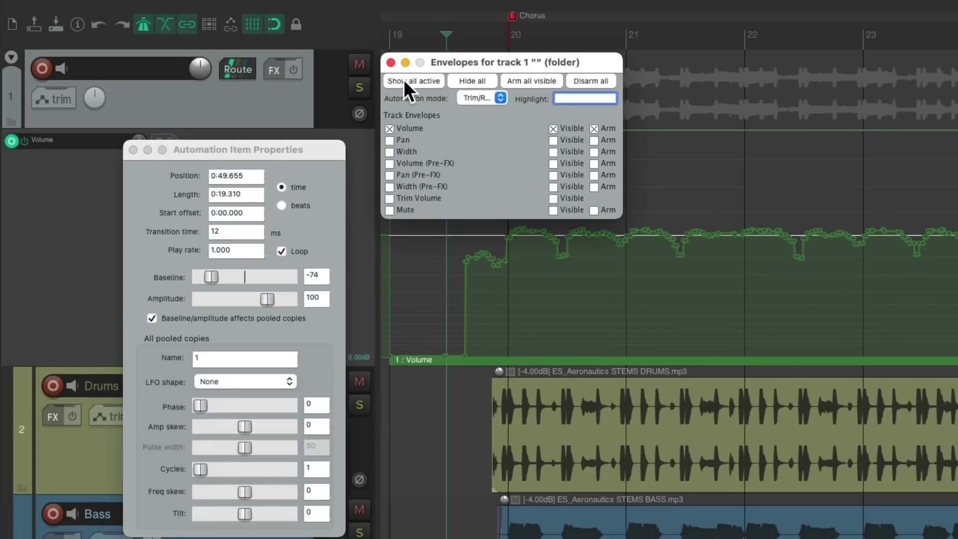
Set the folder track's automation mode to Read.
left_click(479, 94)
left_click(486, 110)
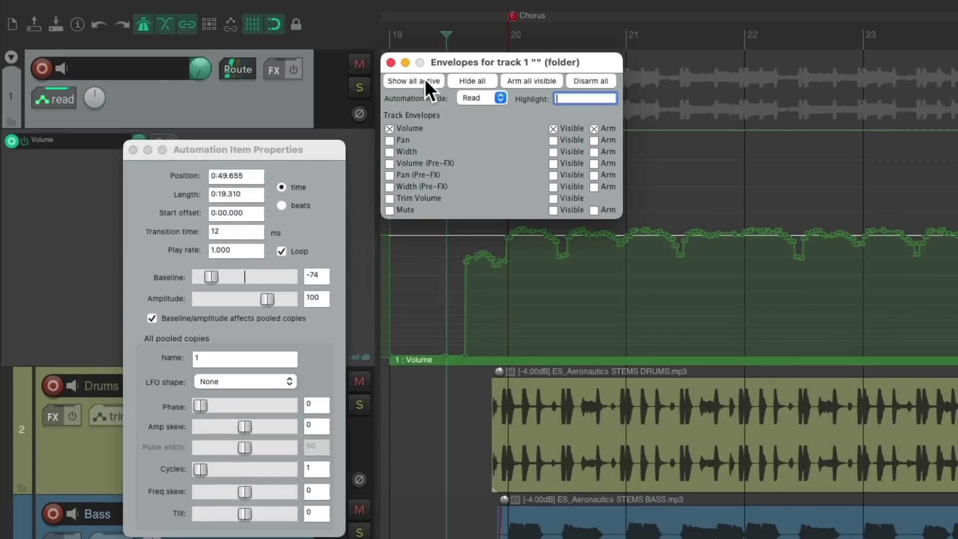
left_click(390, 62)
Play the mix in the Mixer to check the master level, then stop.
key("super+m")
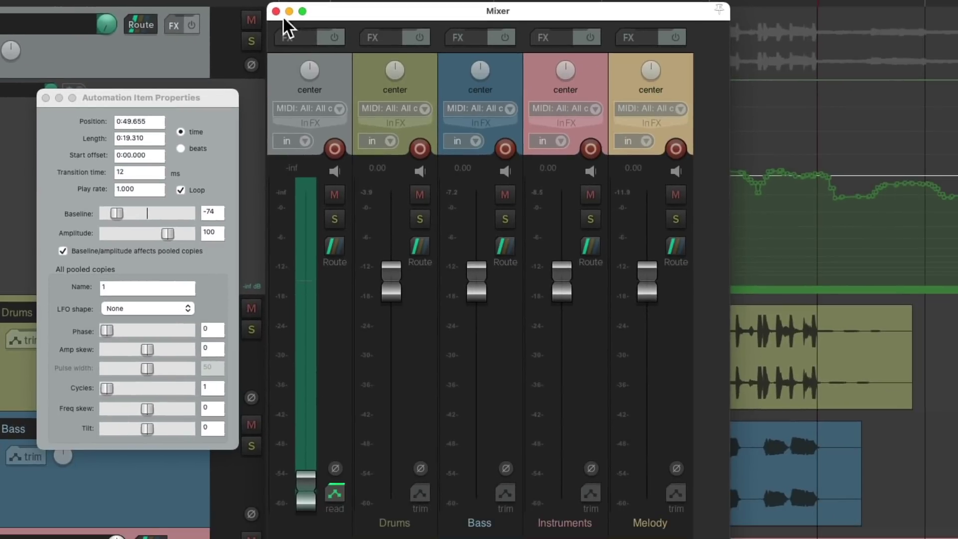
key("space")
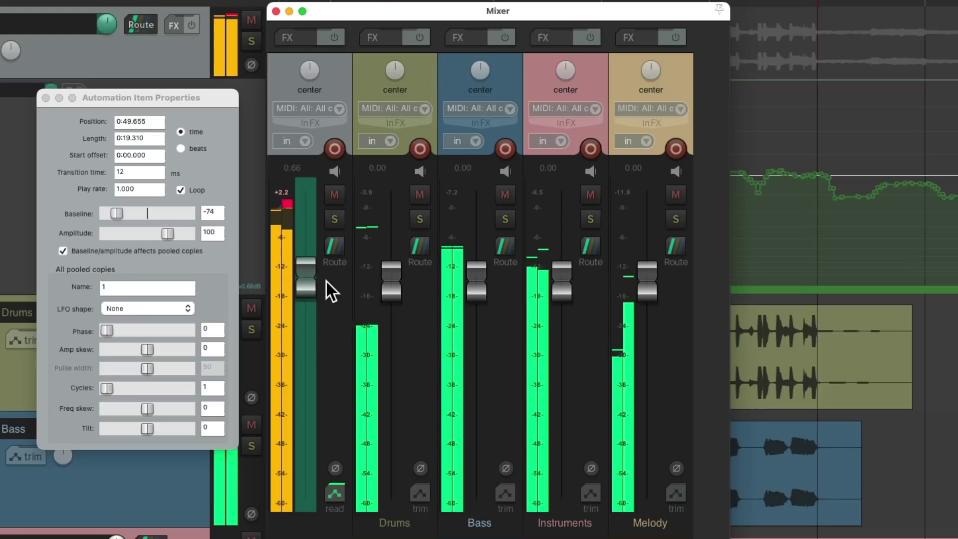
key("space")
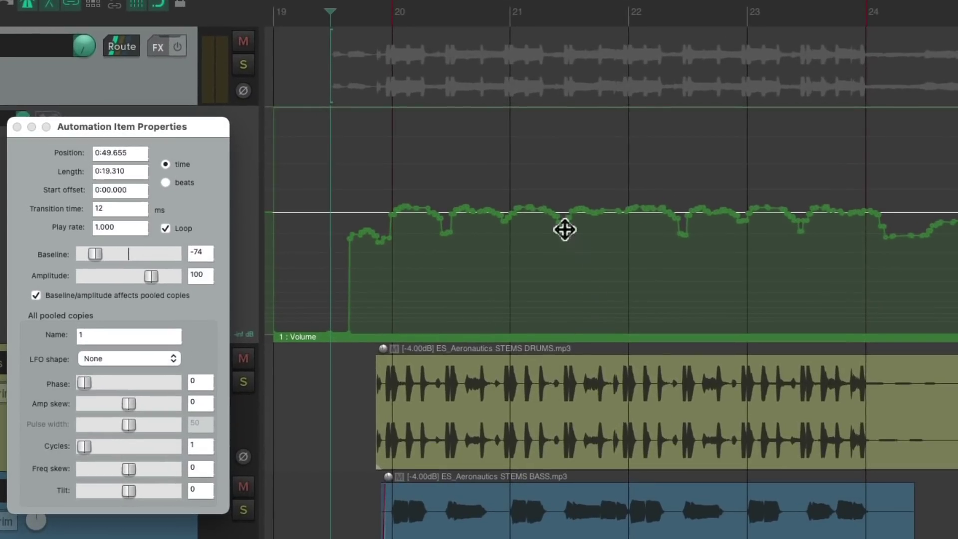
Invert the volume envelope's points and raise the automation item's baseline to -66.
right_click(544, 214)
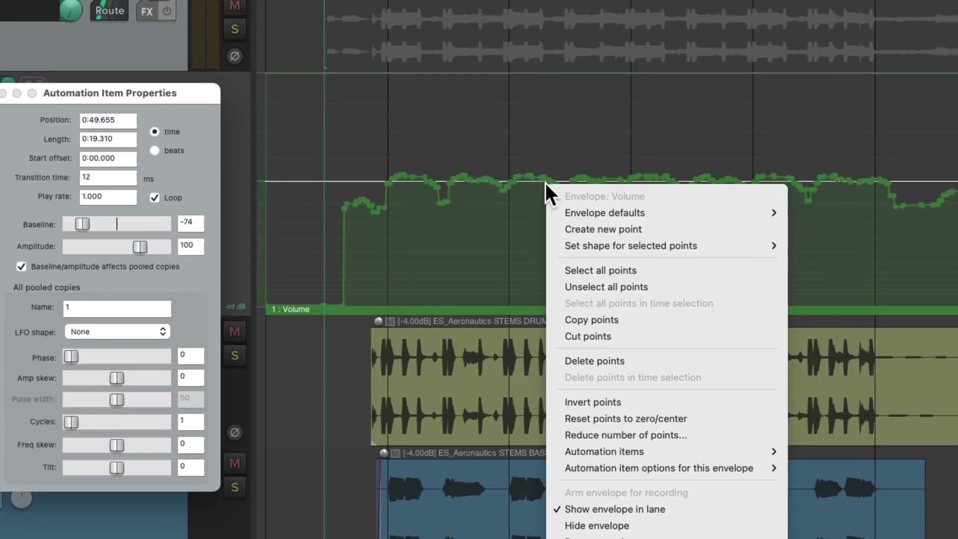
left_click(556, 402)
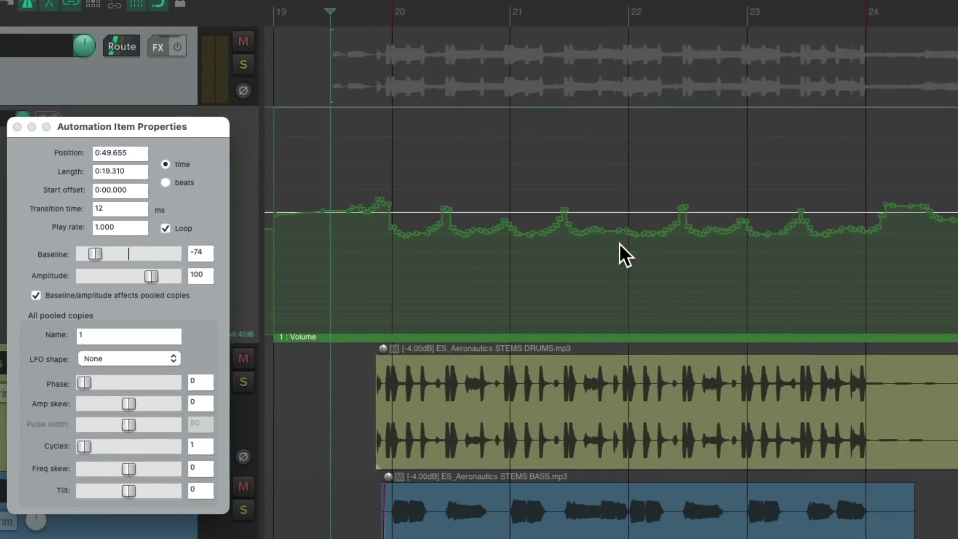
left_click_drag(99, 256, 98, 255)
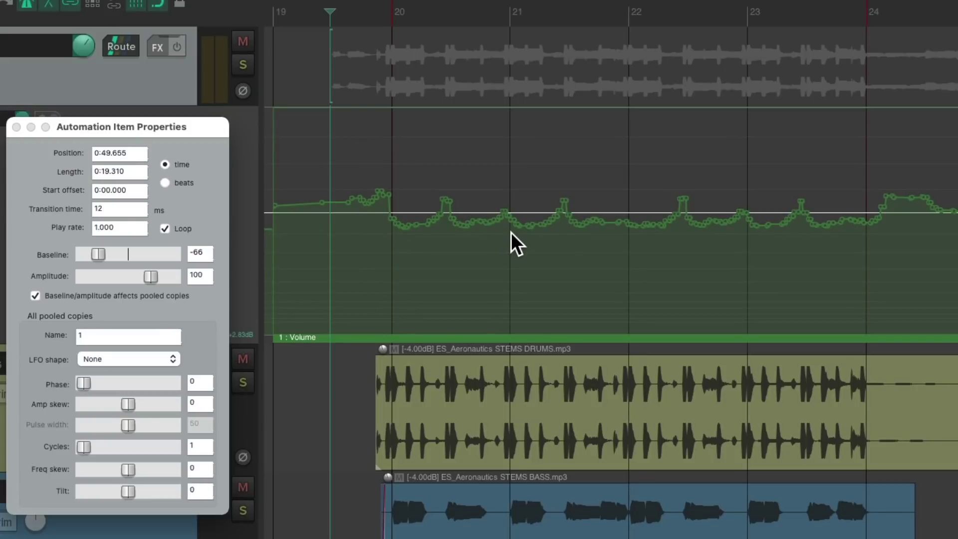
key("super+m")
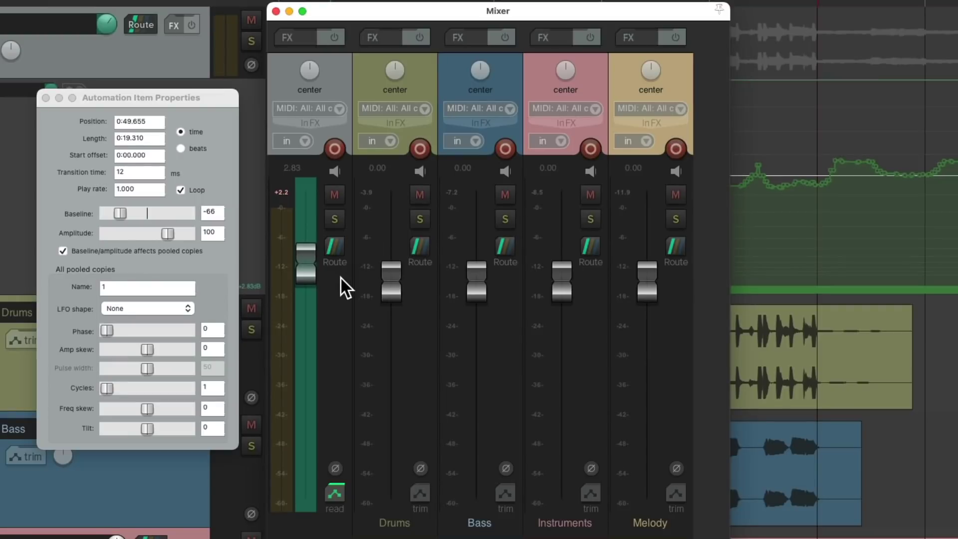
Play the inverted automation while watching the master meter, then stop and close the Mixer.
key("space")
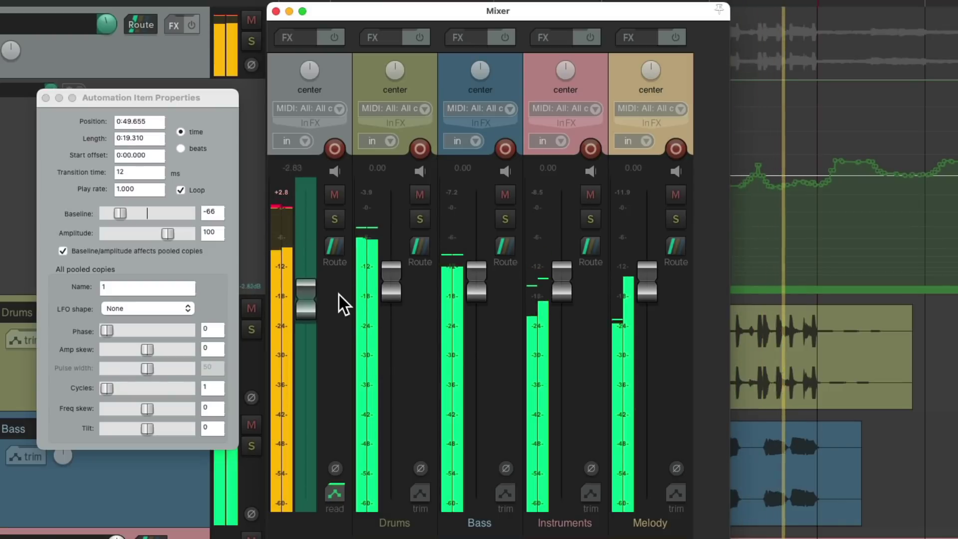
key("space")
key("ctrl+m")
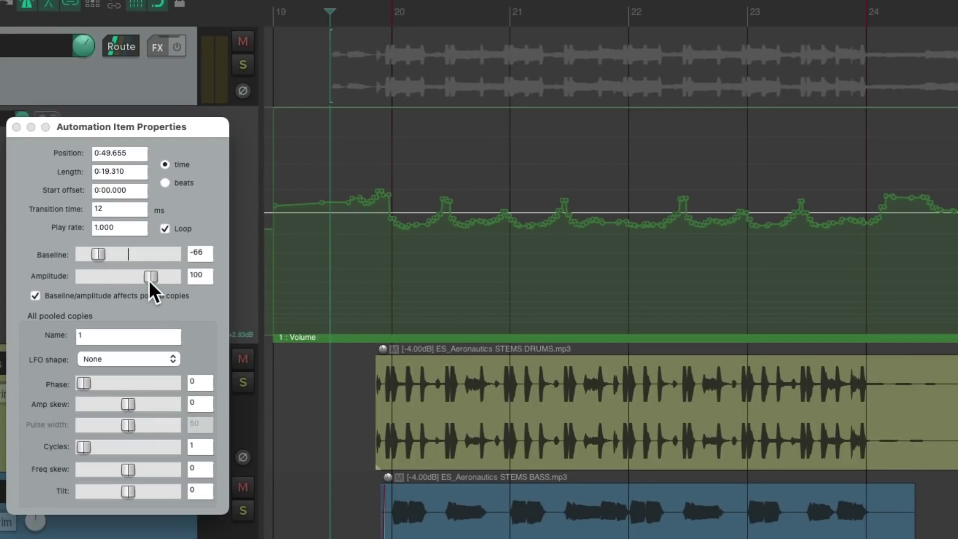
Set the automation item's baseline to -26 and amplitude to 41, then audition in the Mixer.
mouse_move(98, 254)
left_mouse_down()
mouse_move(148, 276)
mouse_move(135, 274)
mouse_move(160, 273)
mouse_move(136, 276)
mouse_move(112, 254)
left_mouse_up()
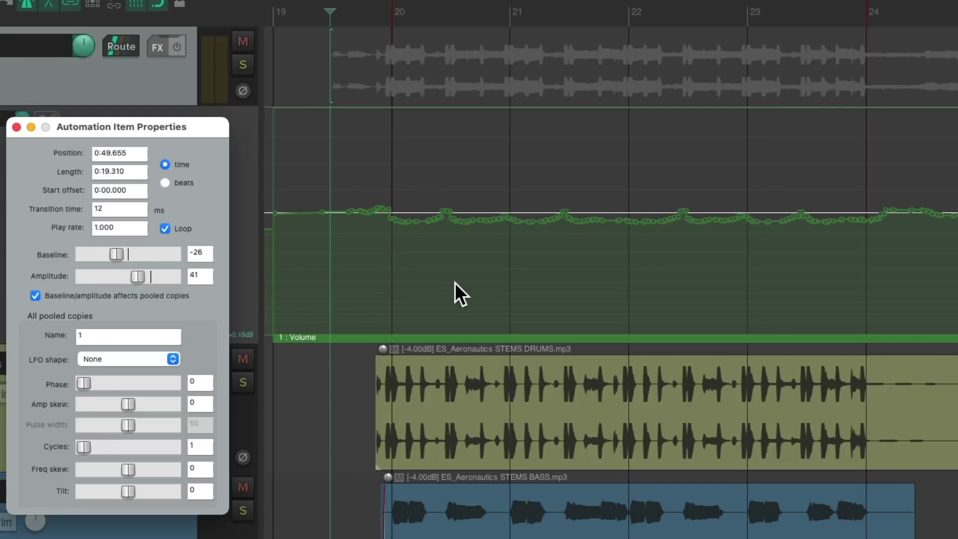
key("super+m")
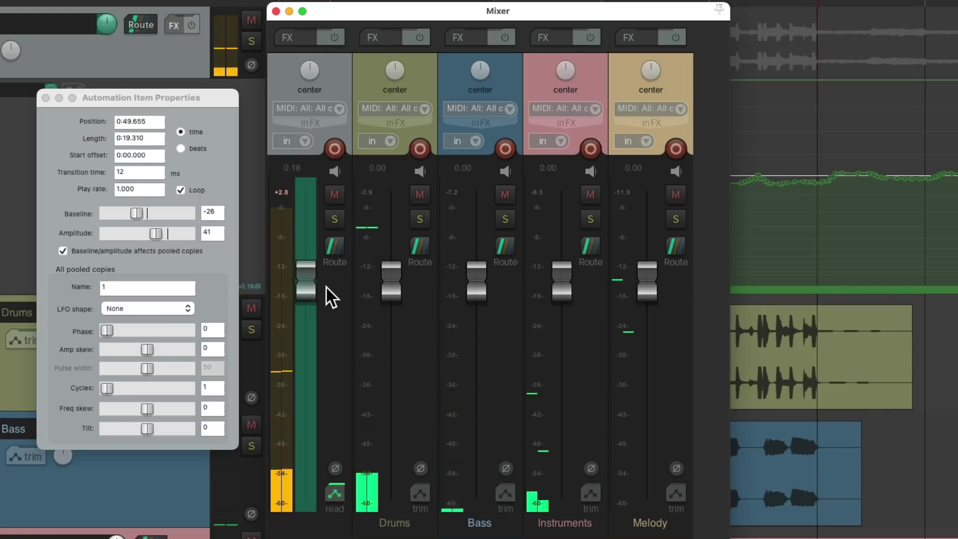
key("super+m")
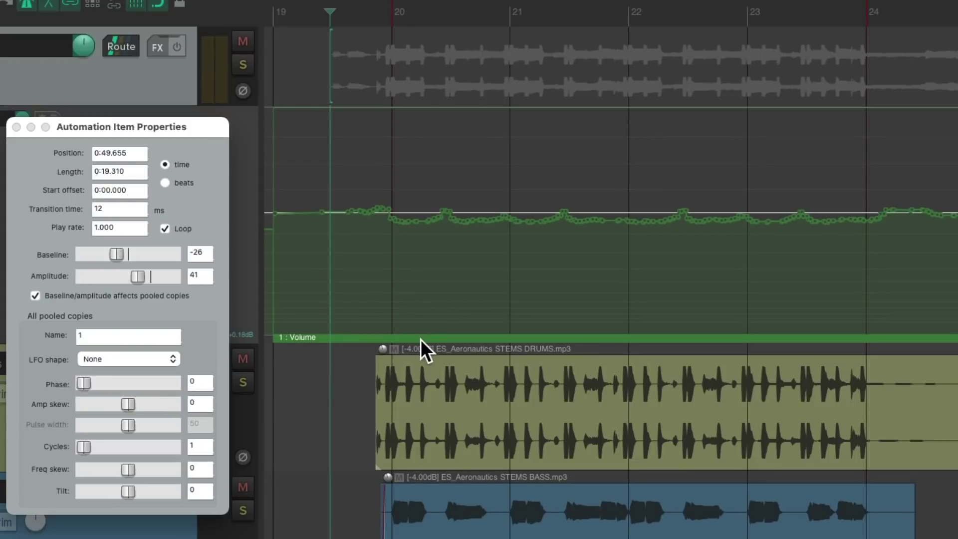
Shift the automation item later, then earlier, auditioning in the Mixer, until it starts at 0:49.471.
left_click_drag(385, 340, 391, 340)
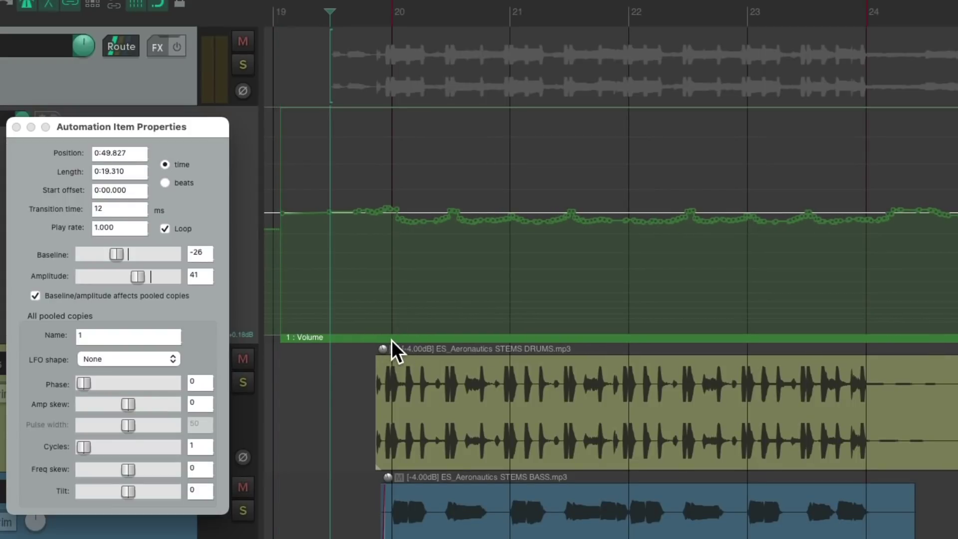
key("super+m")
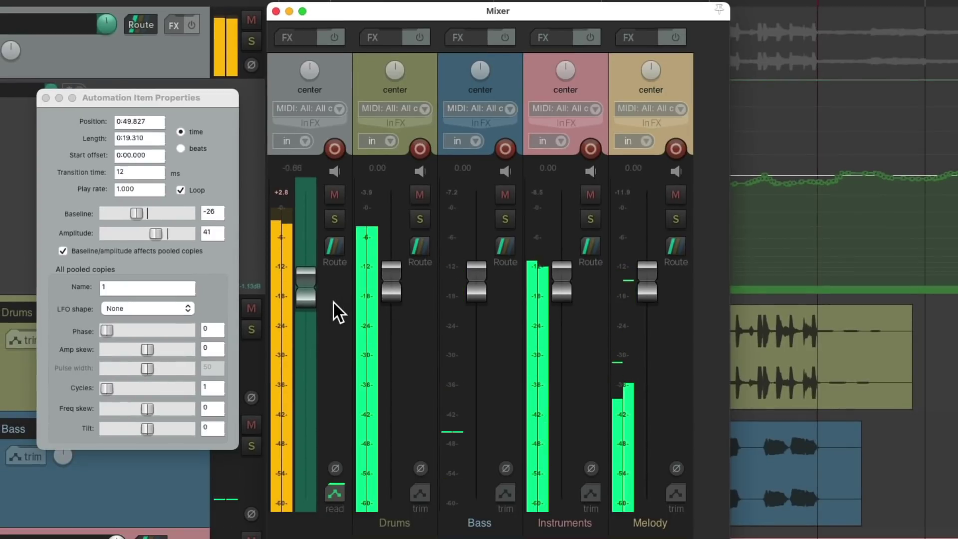
key("space")
key("super+m")
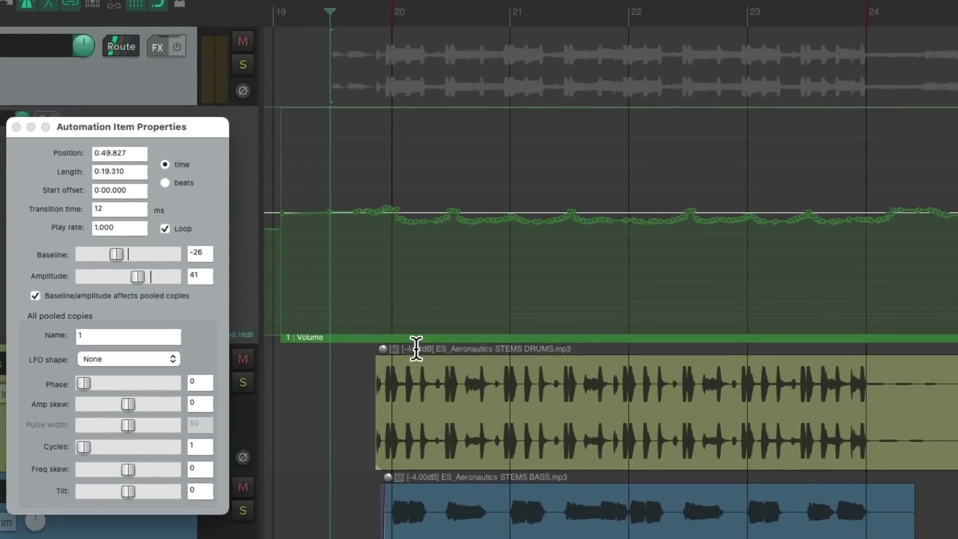
left_click_drag(426, 340, 328, 325)
key("super+m")
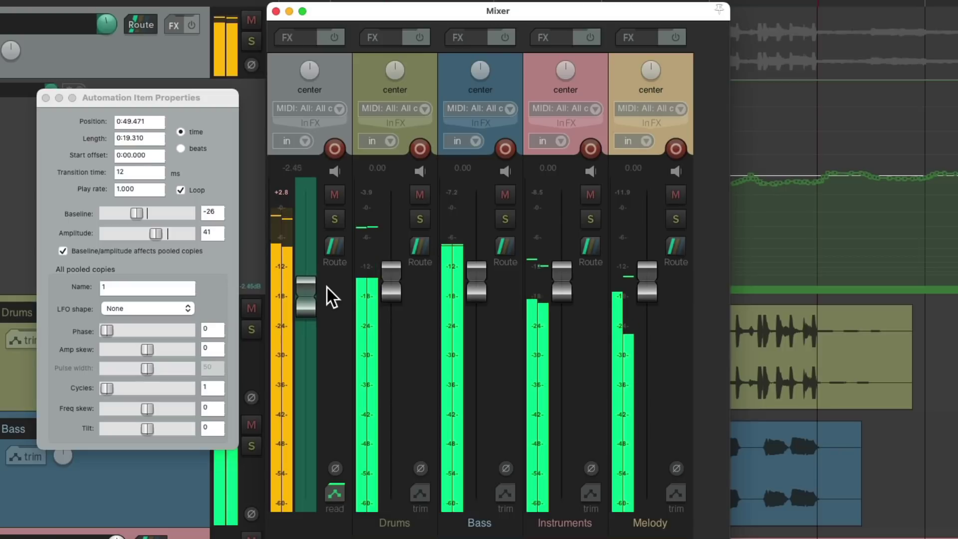
key("space")
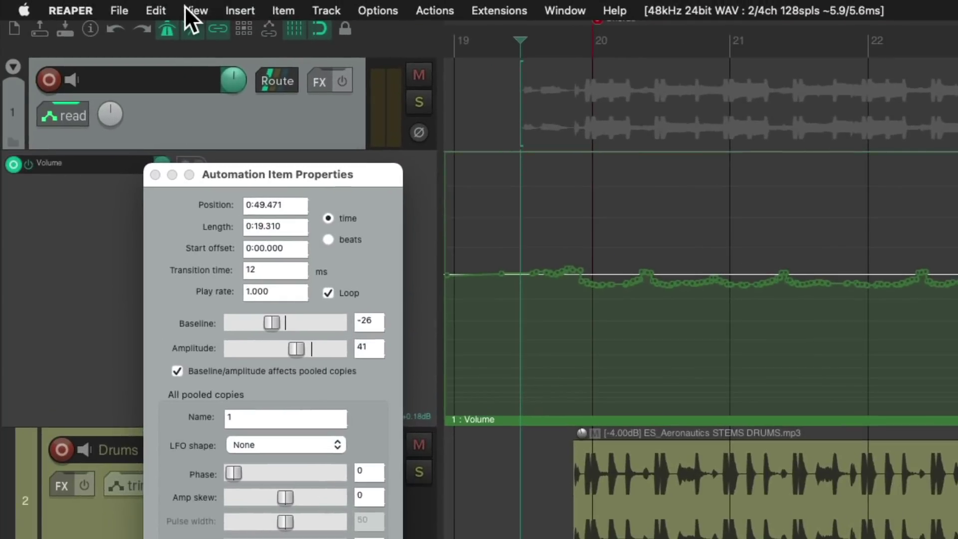
Show the master track again and open its FX chain to read the Loudness Meter.
left_click(187, 7)
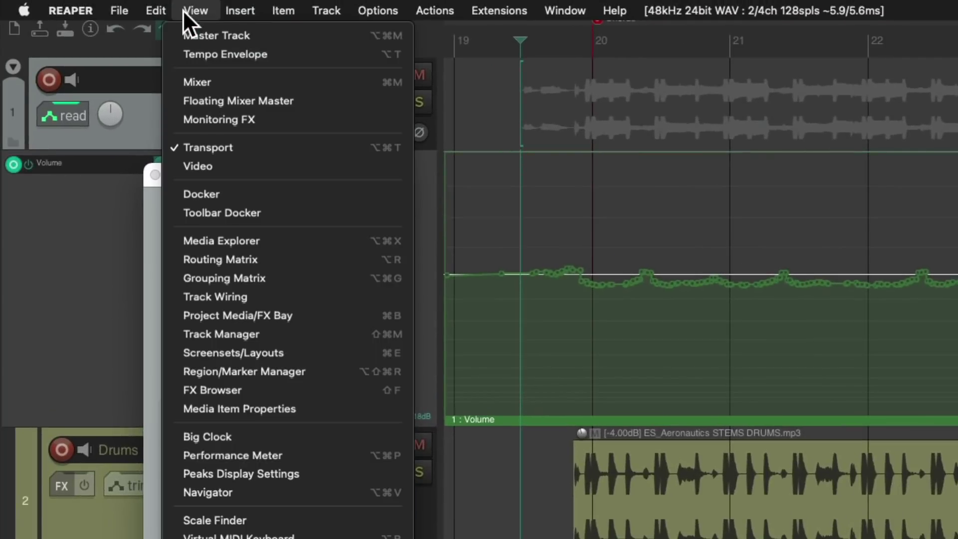
left_click(178, 36)
left_click(153, 76)
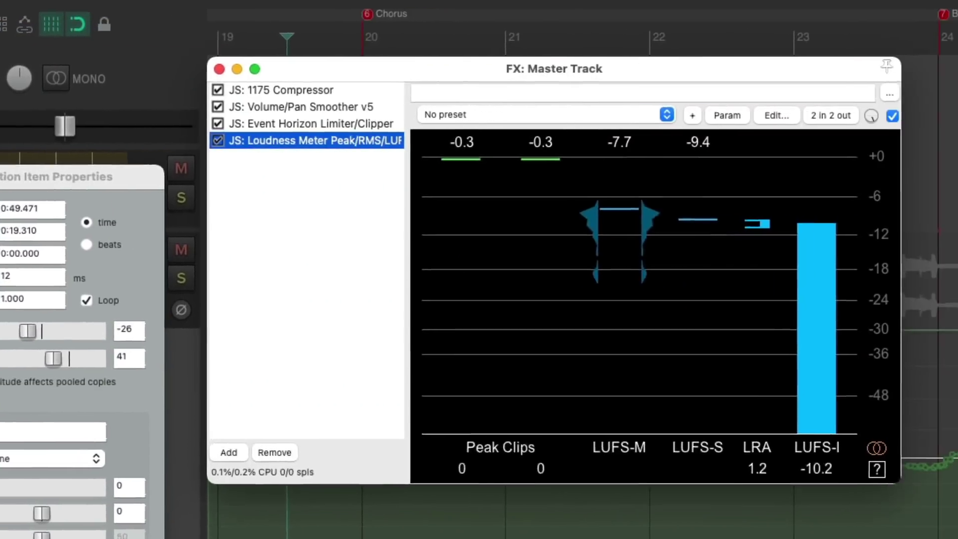